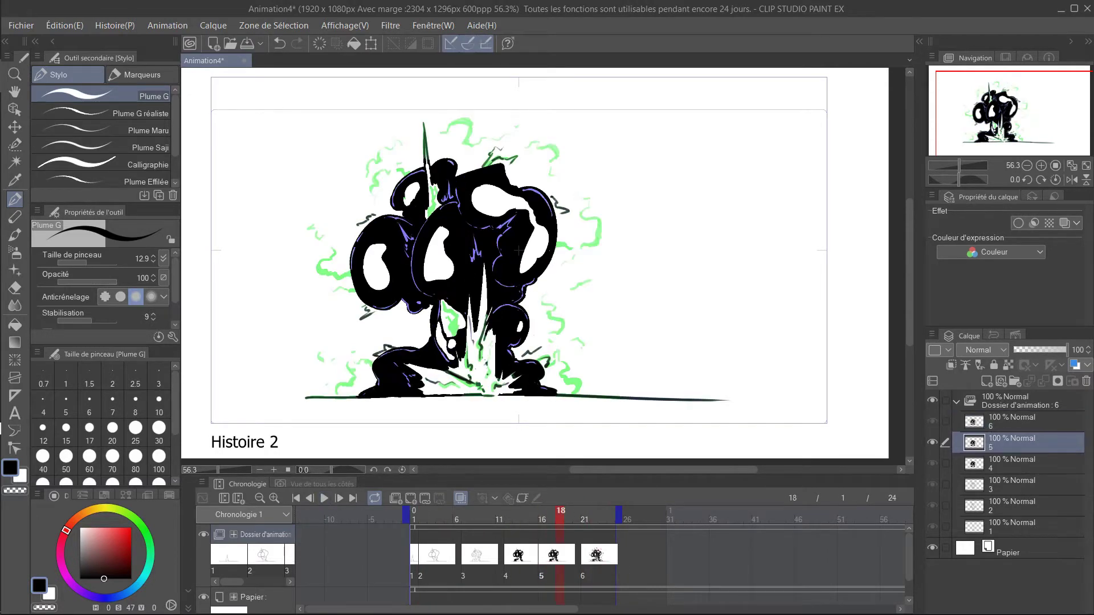
Add an in-between cel with small smoke wisps at frame 20, between cels 5 and 6, and play the animation
right_click(546, 527)
click(626, 259)
right_click(573, 526)
click(655, 264)
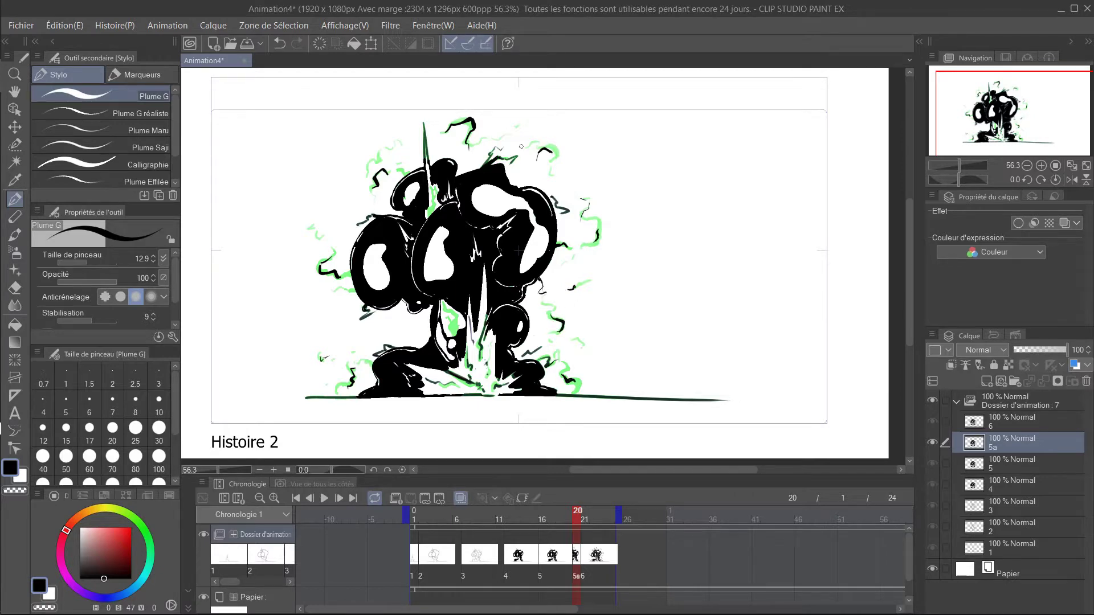
key(space)
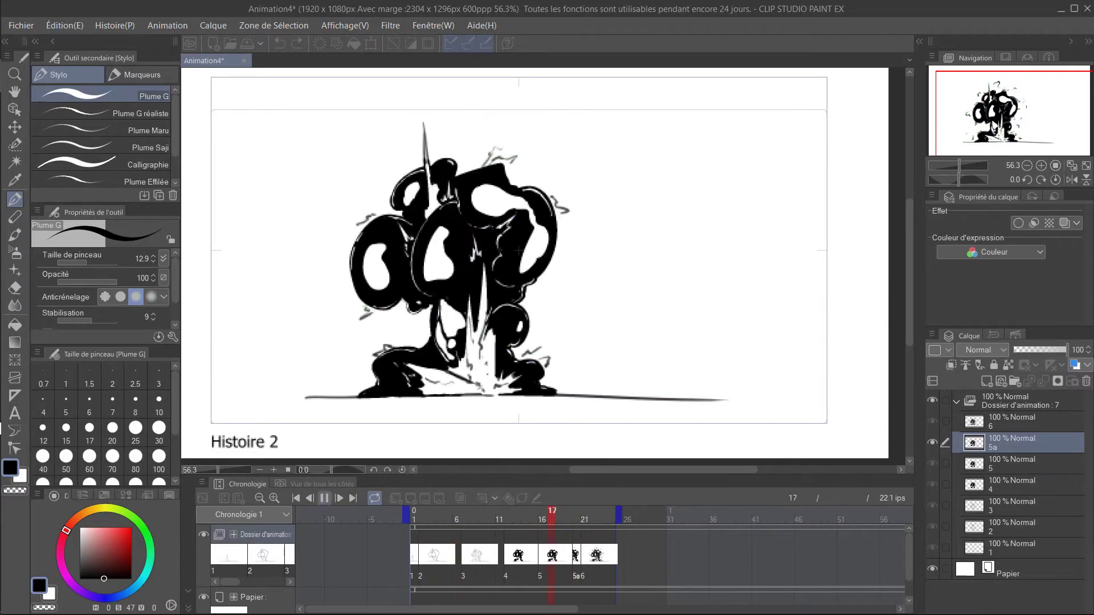
key(space)
Ink jagged black sparks at the left base of the blast on cels 1 and 2 with the G-pen
key(Home)
key(e)
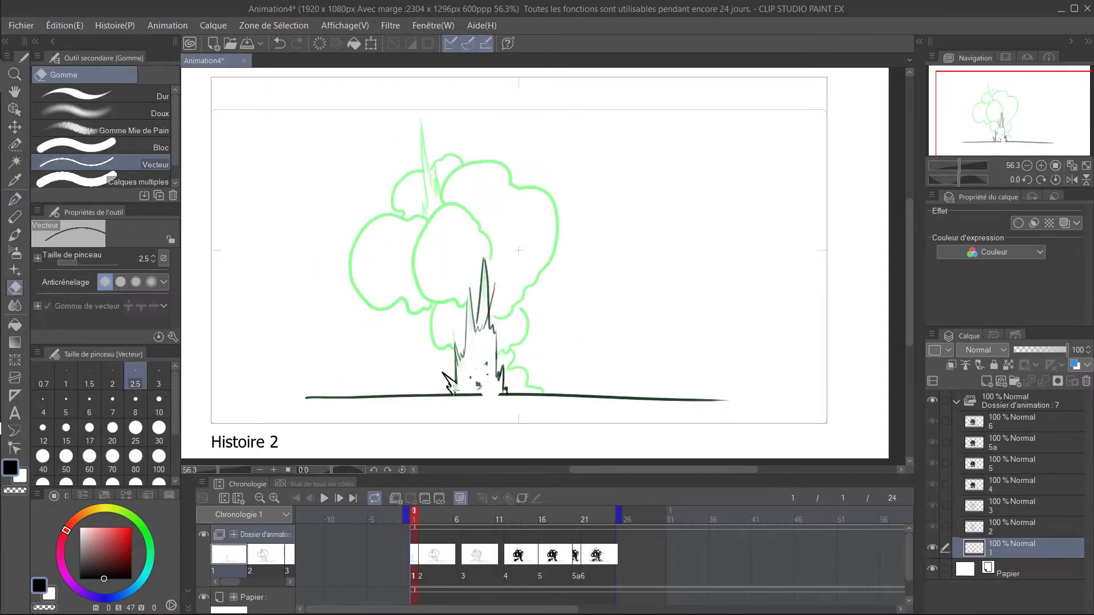
key(ctrl+Right)
key(p)
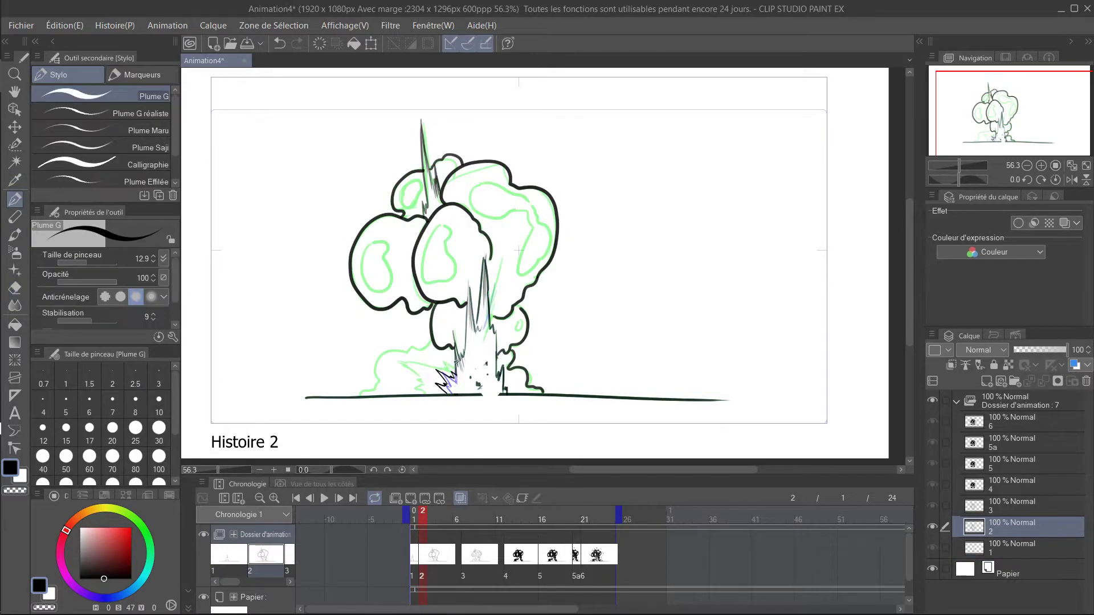
key(e)
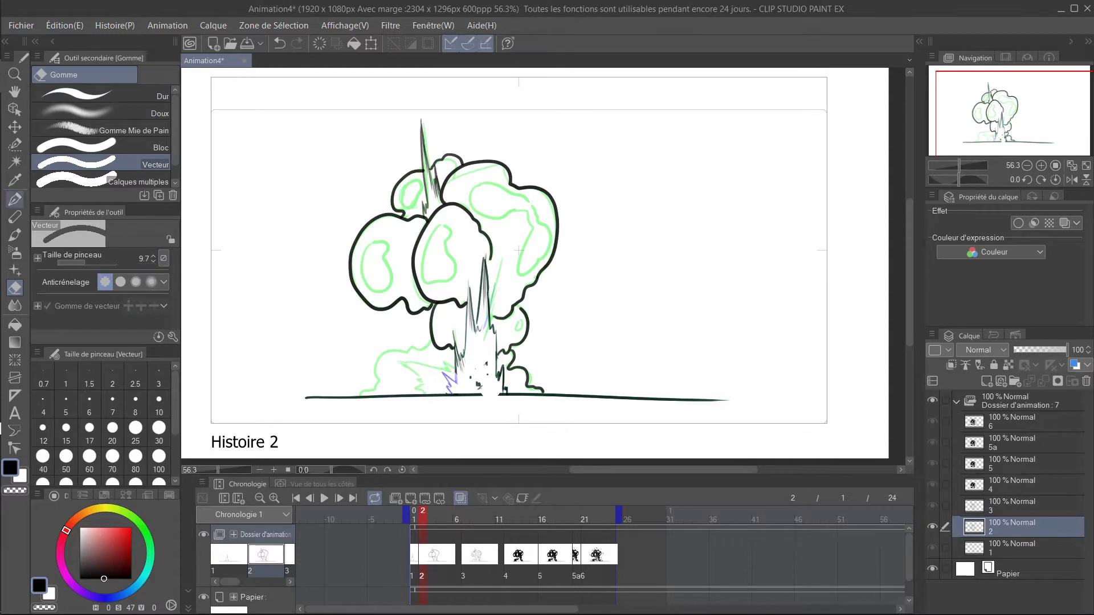
key(p)
drag(456, 377, 437, 383)
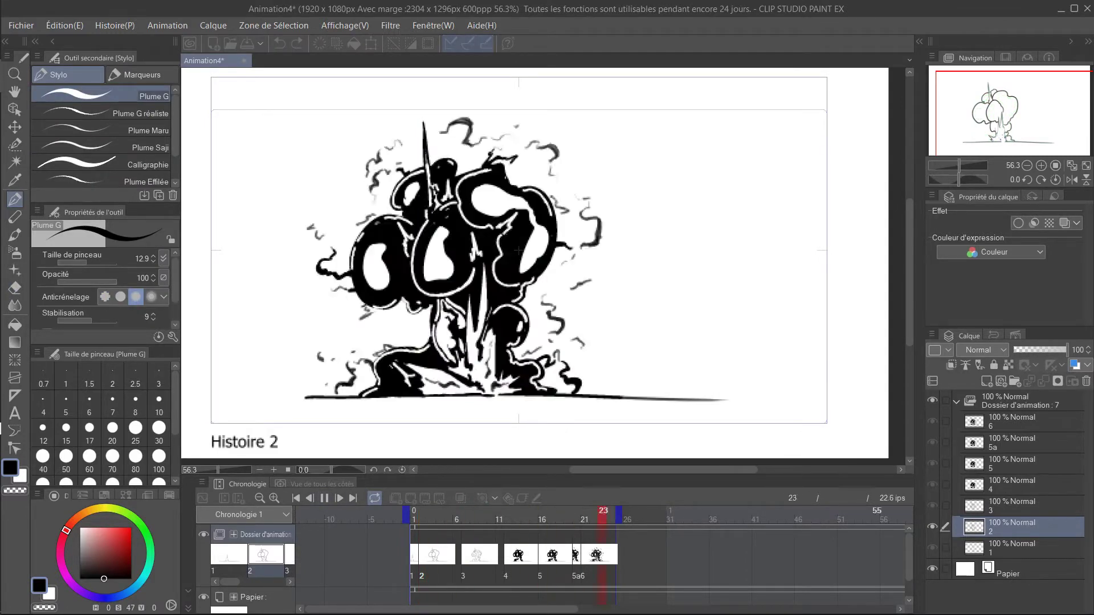
key(Return)
key(e)
key(p)
key(Home)
key(Right)
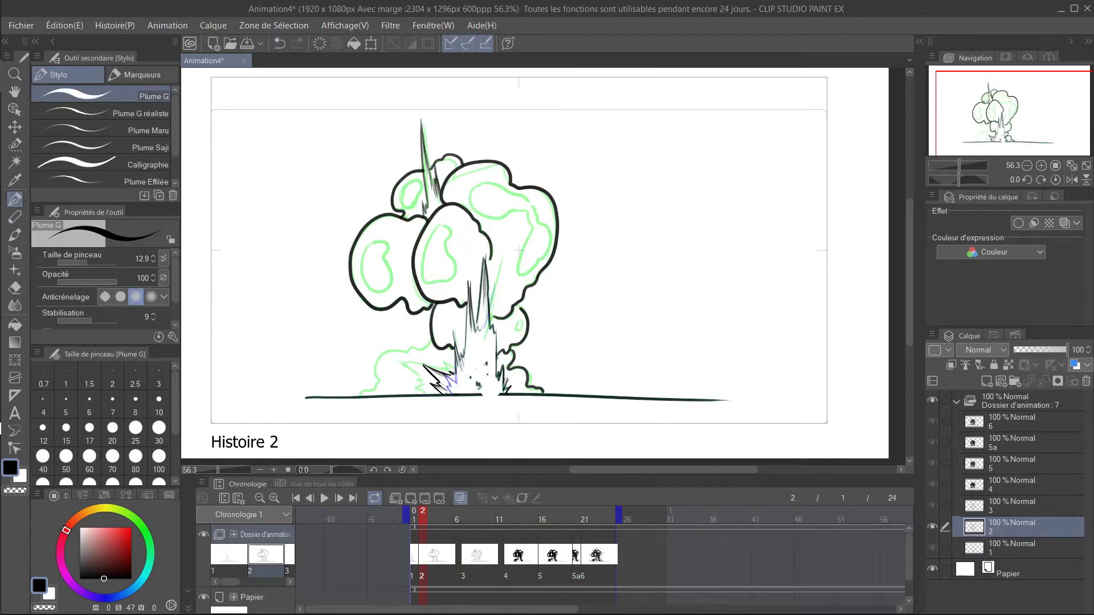
Ink jagged sparks at the right base of the blast on cel 3 at frame 7
key(Right)
key(Right)
key(Right)
key(Right)
key(Right)
key(e)
key(p)
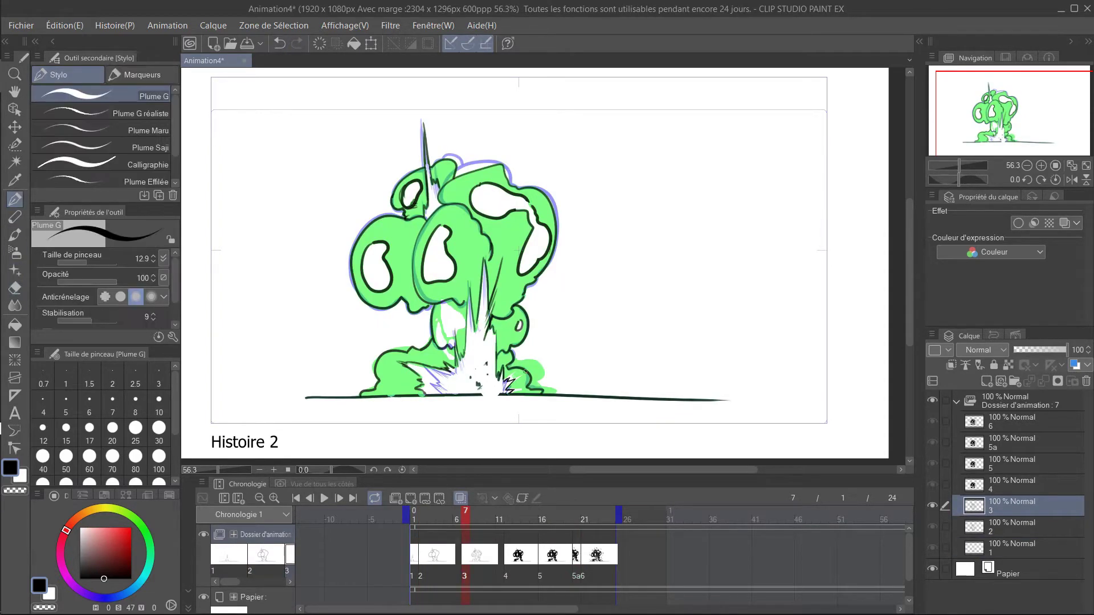
Step through the remaining frames up to frame 21 to check cels 4, 5, 5a and 6
key(Right)
key(Right)
key(Right)
key(Right)
key(Right)
key(Right)
key(Right)
key(Right)
key(Right)
key(Right)
key(Right)
key(Right)
key(Right)
key(Right)
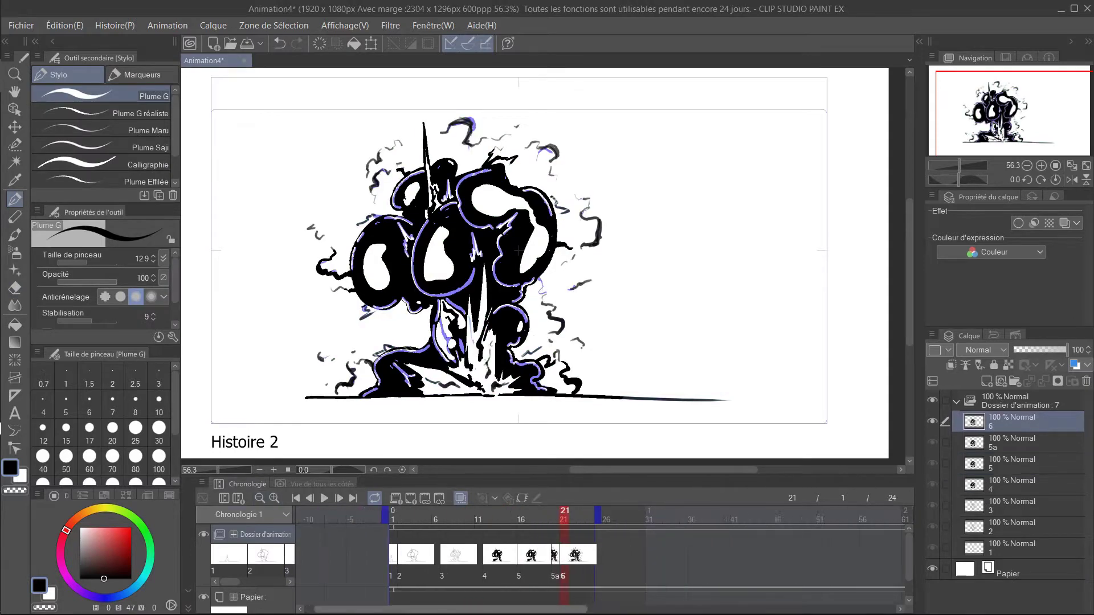
Insert two frames after the first frame so that cel 1 holds for three frames
key(Home)
key(ctrl+i)
key(Return)
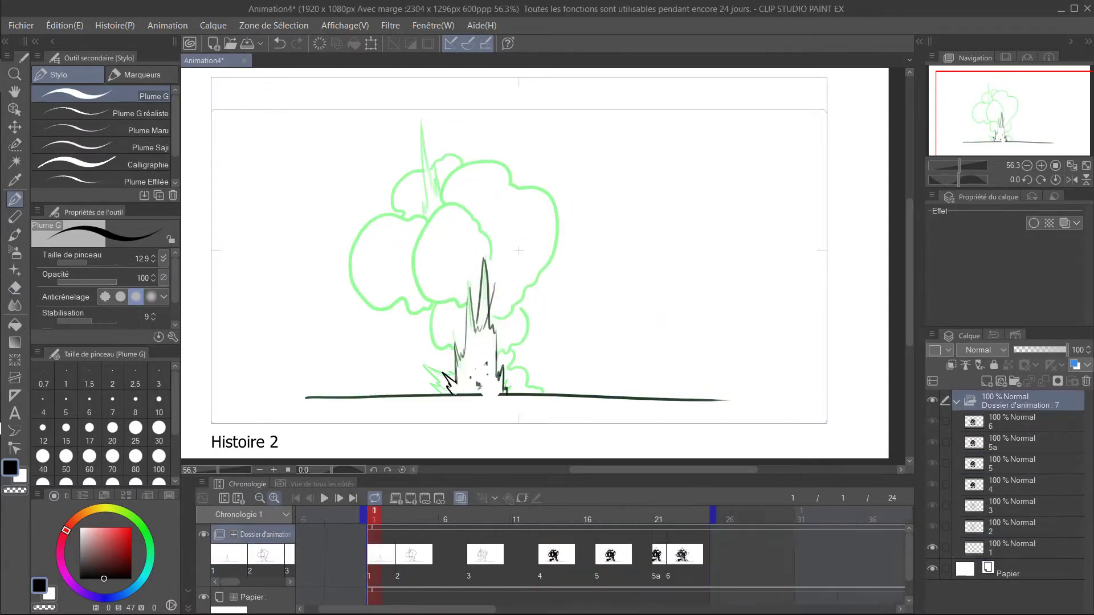
key(ctrl+i)
key(Return)
Delete frames from cels 4 and 5 so each lasts two frames, and play the animation
right_click(564, 525)
click(660, 486)
right_click(599, 525)
click(695, 486)
key(space)
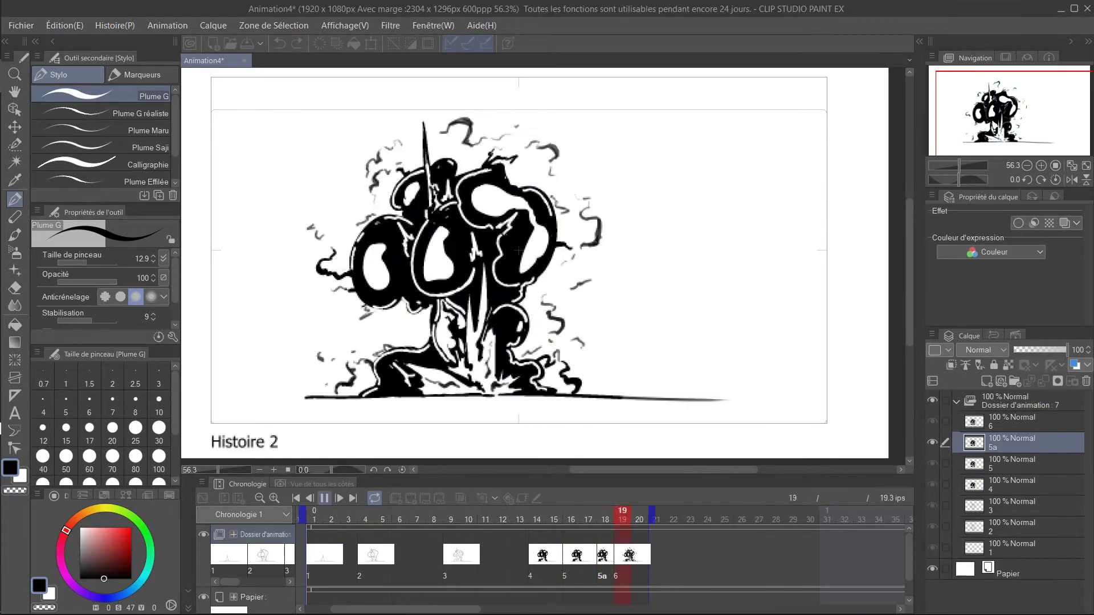
Insert a frame at frame 3 so that cel 2 starts at frame 5, and play the animation
key(ctrl+i)
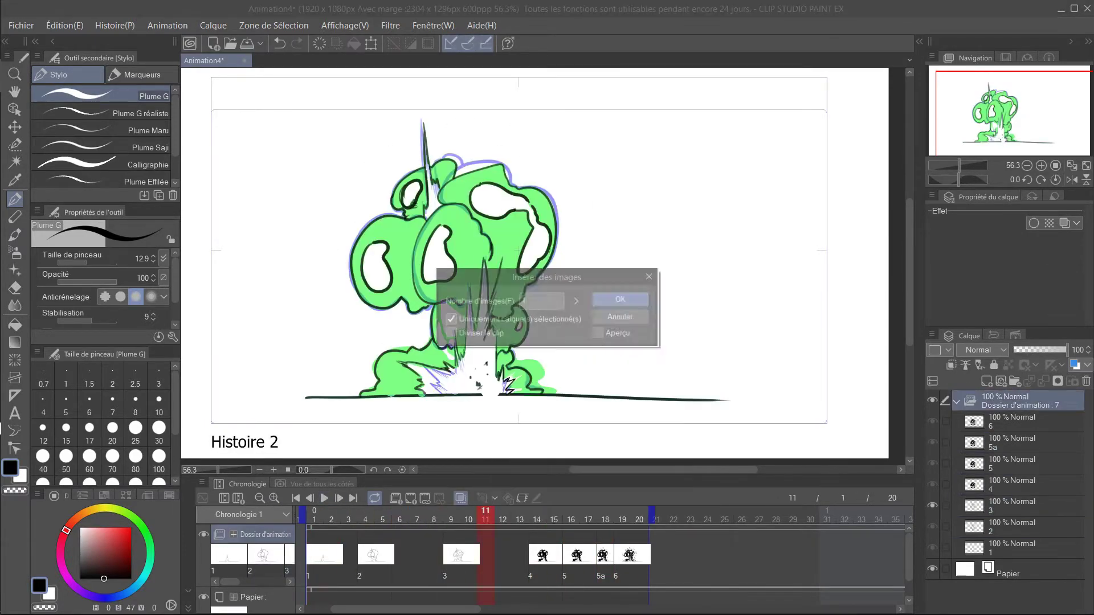
key(Return)
right_click(345, 527)
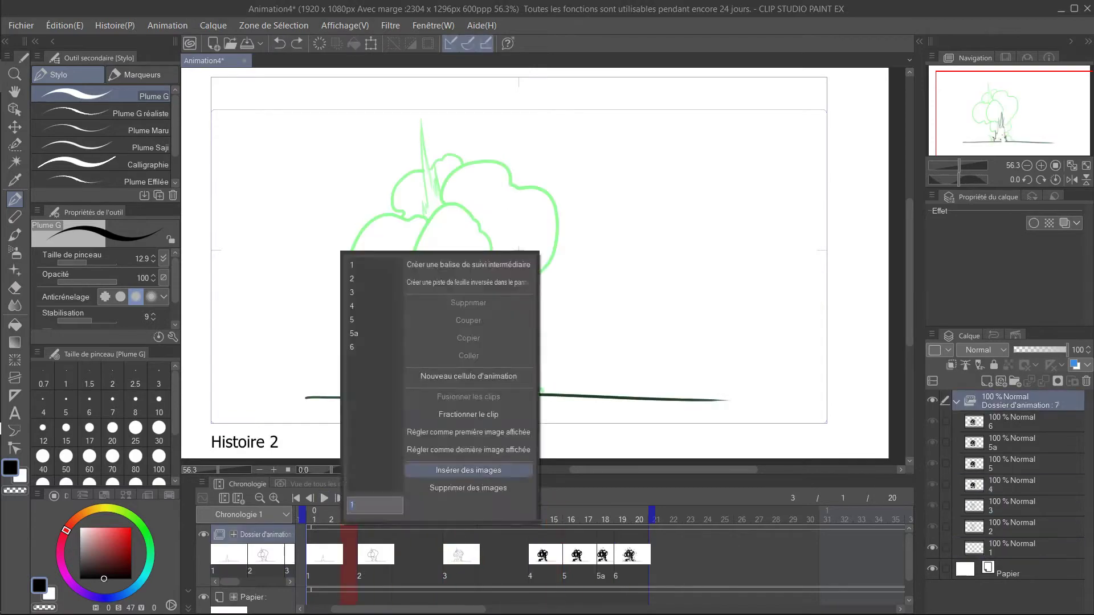
click(444, 466)
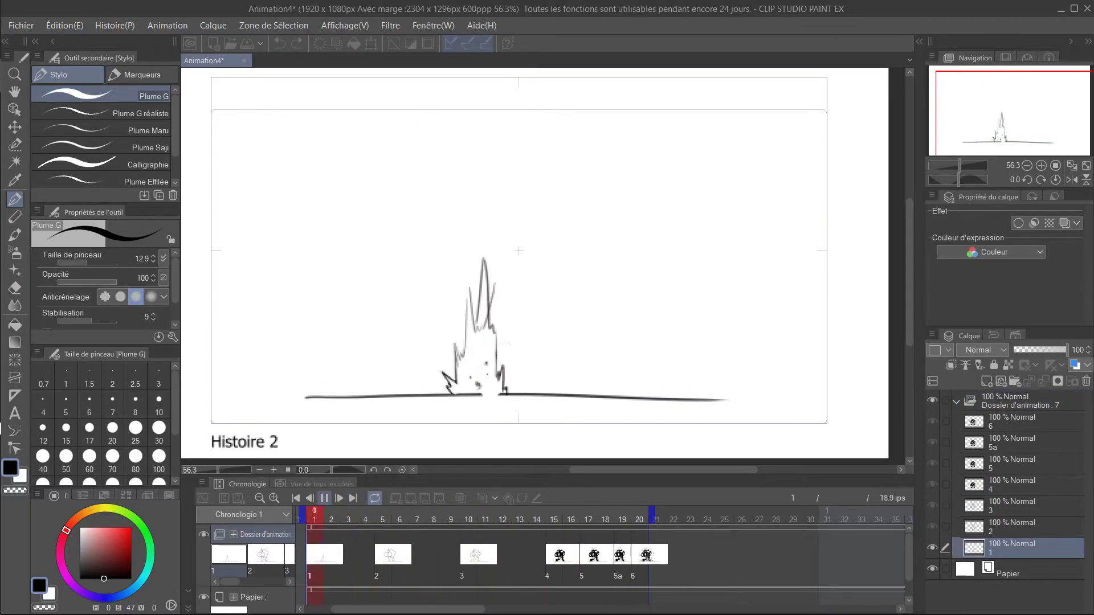
key(space)
Delete frames from cels 2 and 3 so cel 3 starts at frame 8 and cel 4 at frame 12, and play the result
key(ctrl+shift+i)
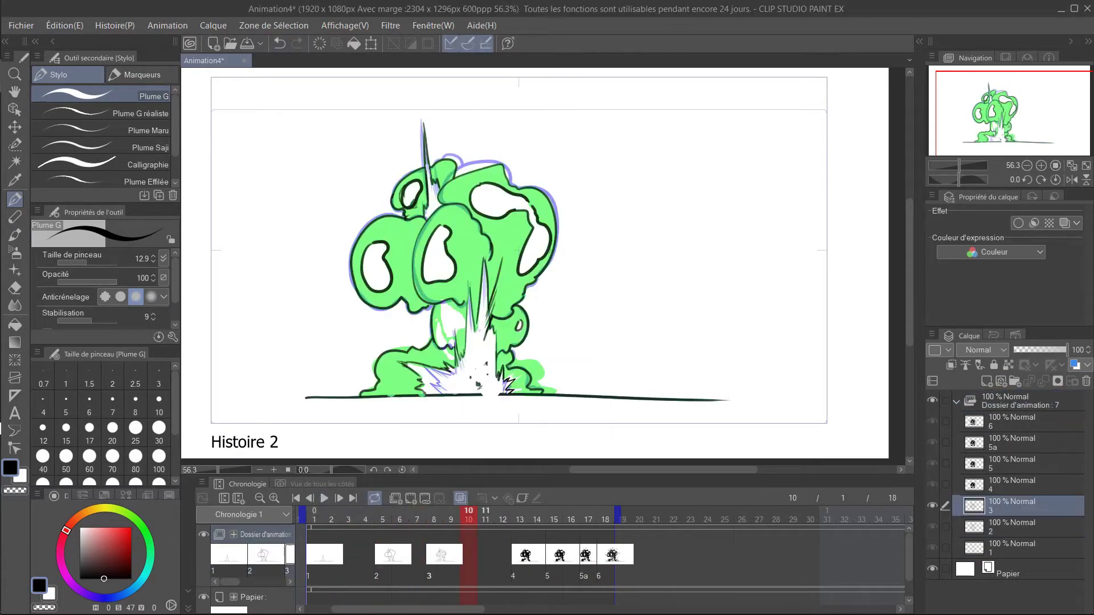
key(ctrl+shift+i)
key(Return)
key(space)
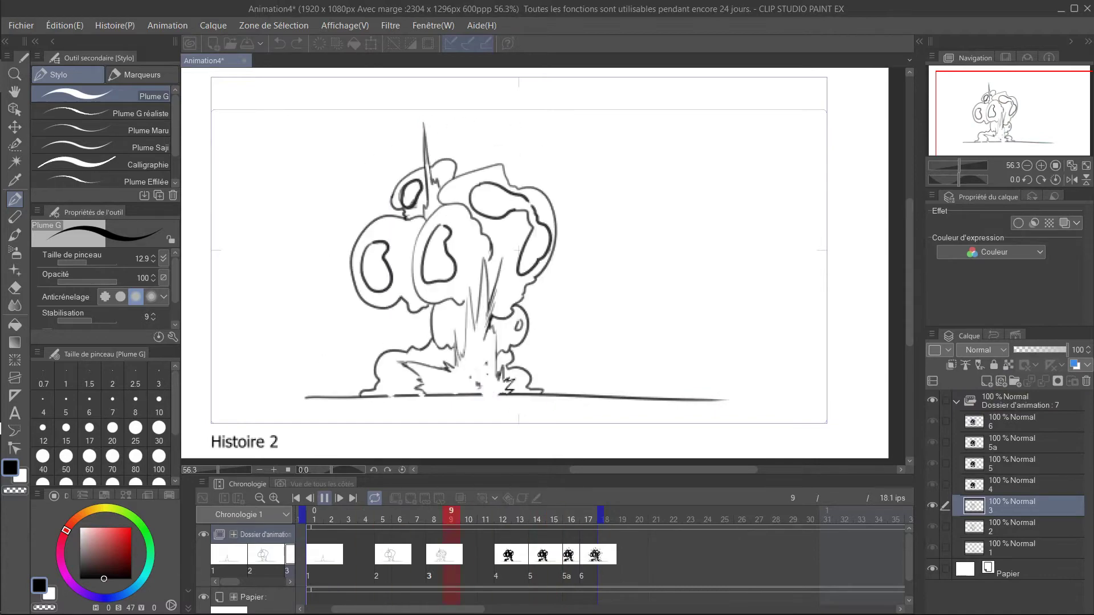
key(space)
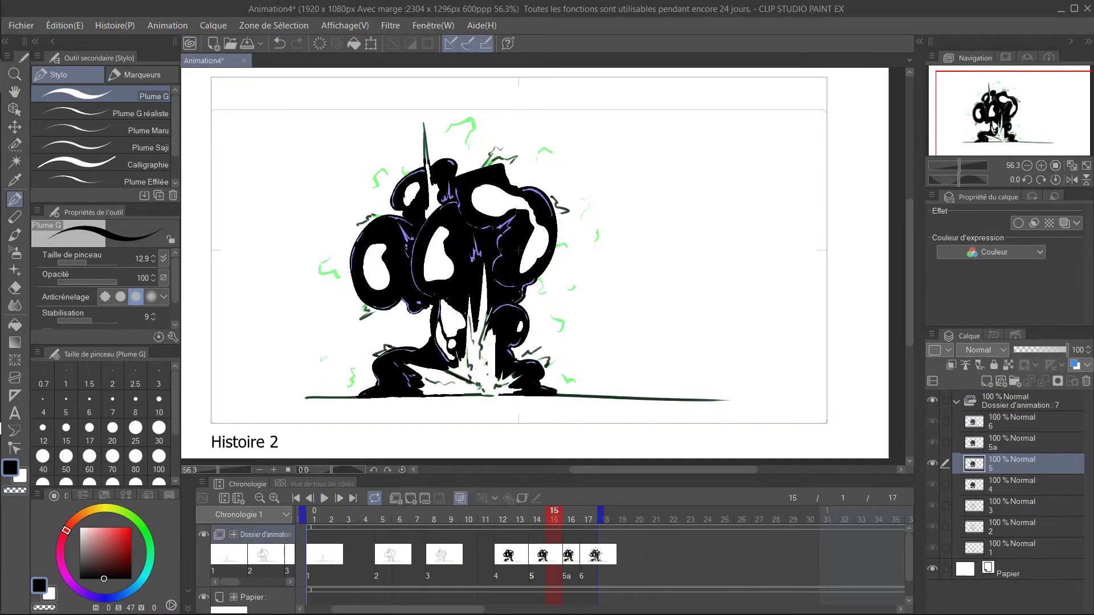
Insert frames into cels 5 and 5a so 5a starts at frame 19 and cel 6 at frame 22, and play the animation
key(ctrl+shift+i)
key(Return)
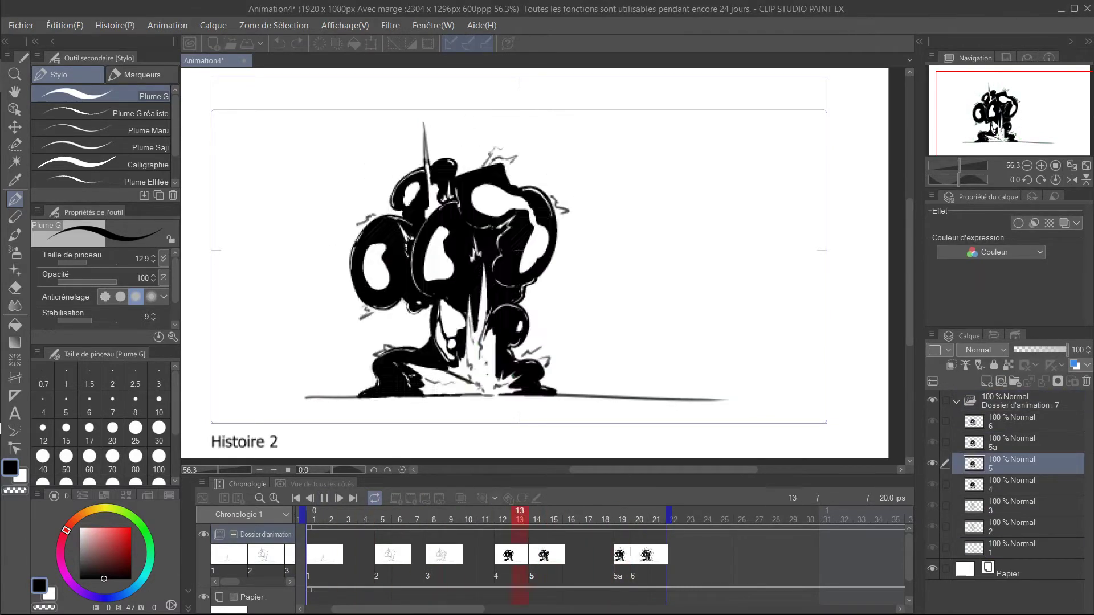
right_click(622, 535)
click(708, 429)
key(Return)
key(space)
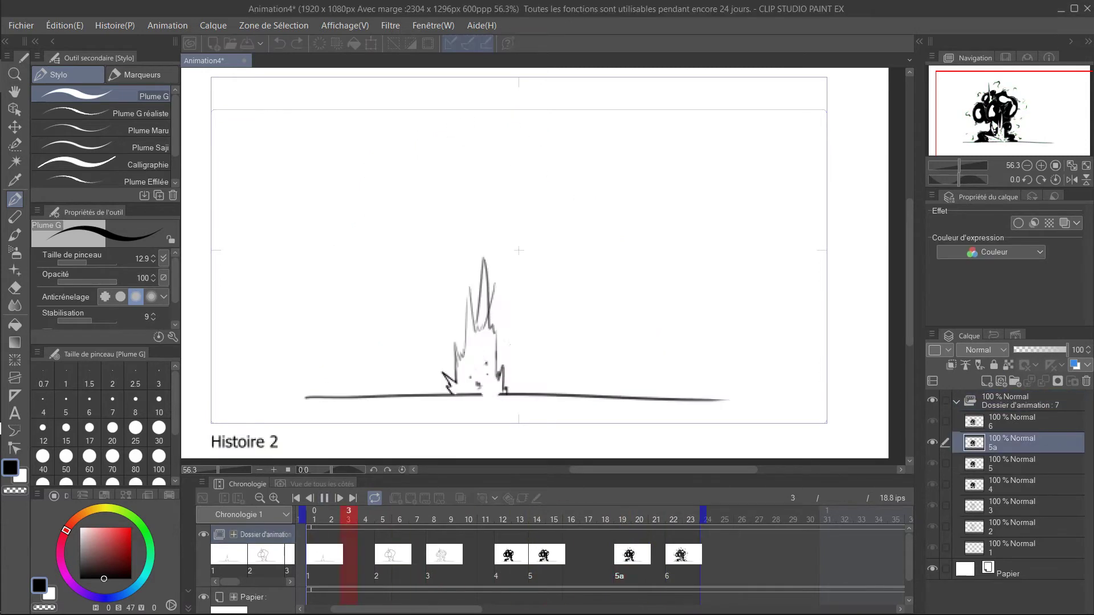
Add a 2D camera folder above the animation folder and play the animation back
click(168, 25)
click(194, 66)
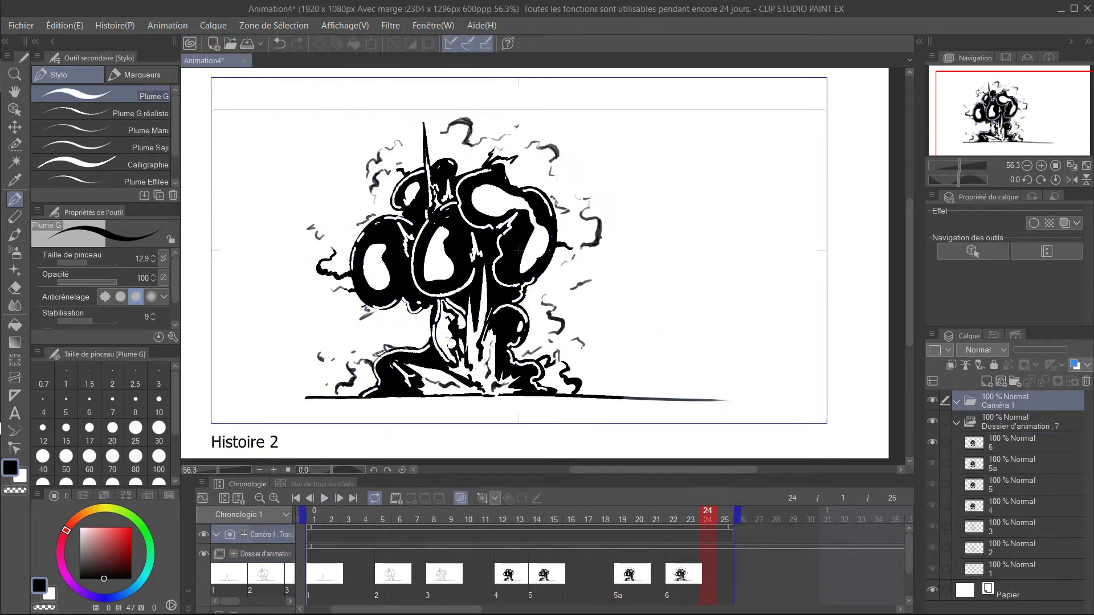
click(168, 25)
key(Escape)
key(ctrl+z)
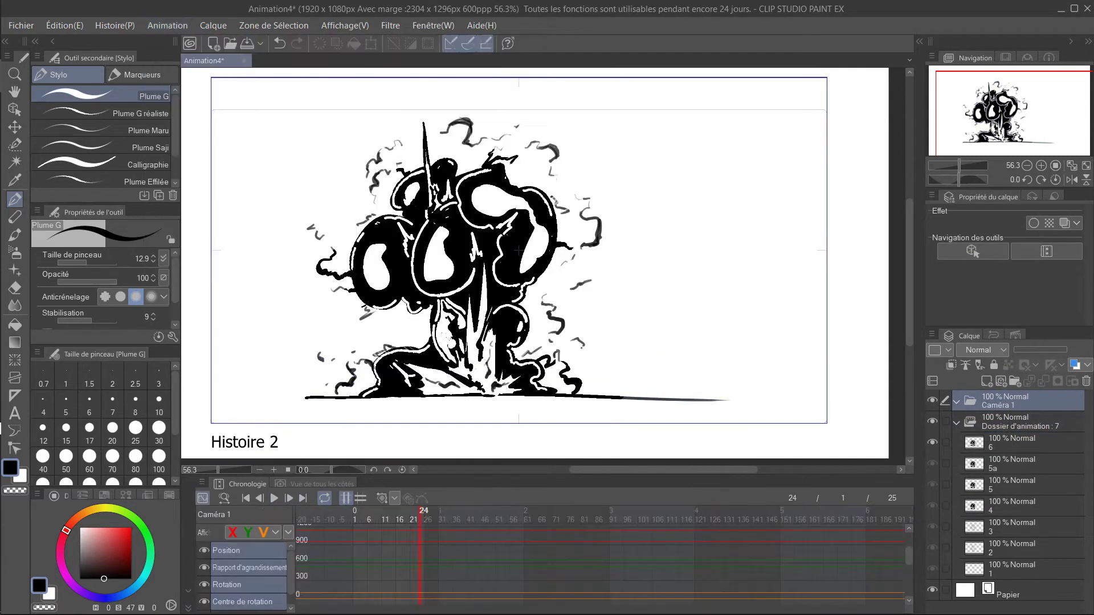
click(168, 25)
click(399, 59)
key(space)
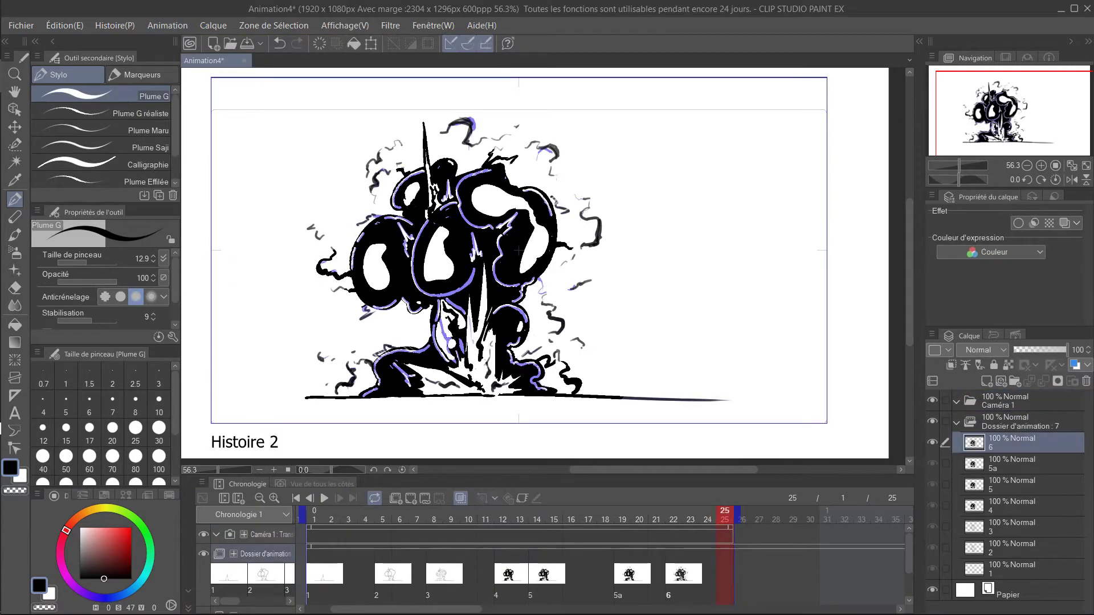
key(space)
key(space)
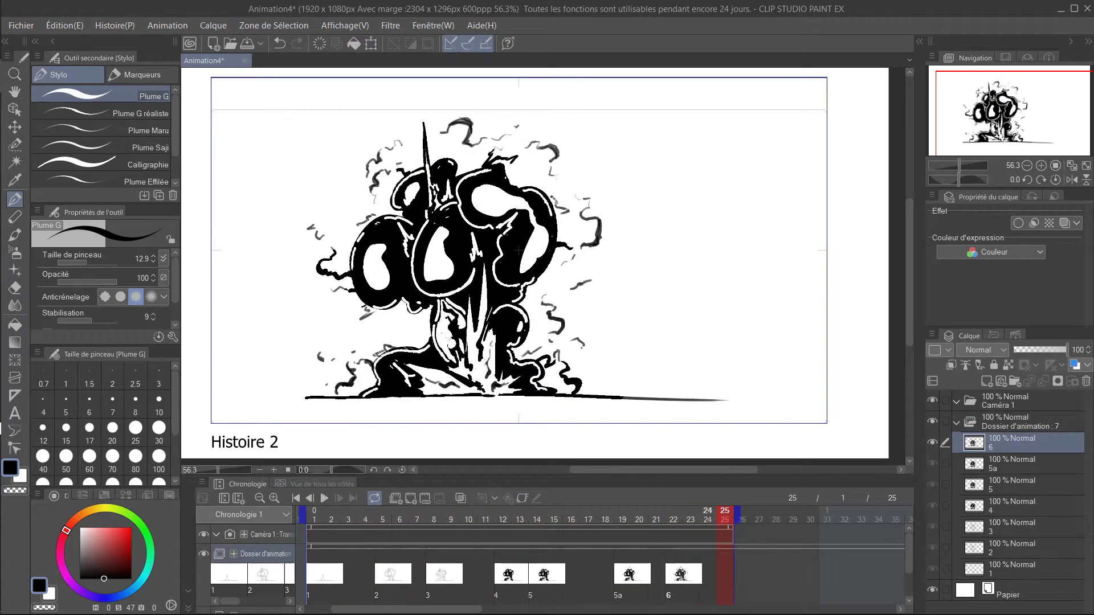
right_click(700, 548)
key(Escape)
right_click(700, 548)
key(Escape)
On a new layer in the camera folder, paint the blast column pale yellow and shade the smoke grey with the diluted watercolour brush
click(314, 520)
key(ctrl+z)
key(ctrl+z)
key(ctrl+z)
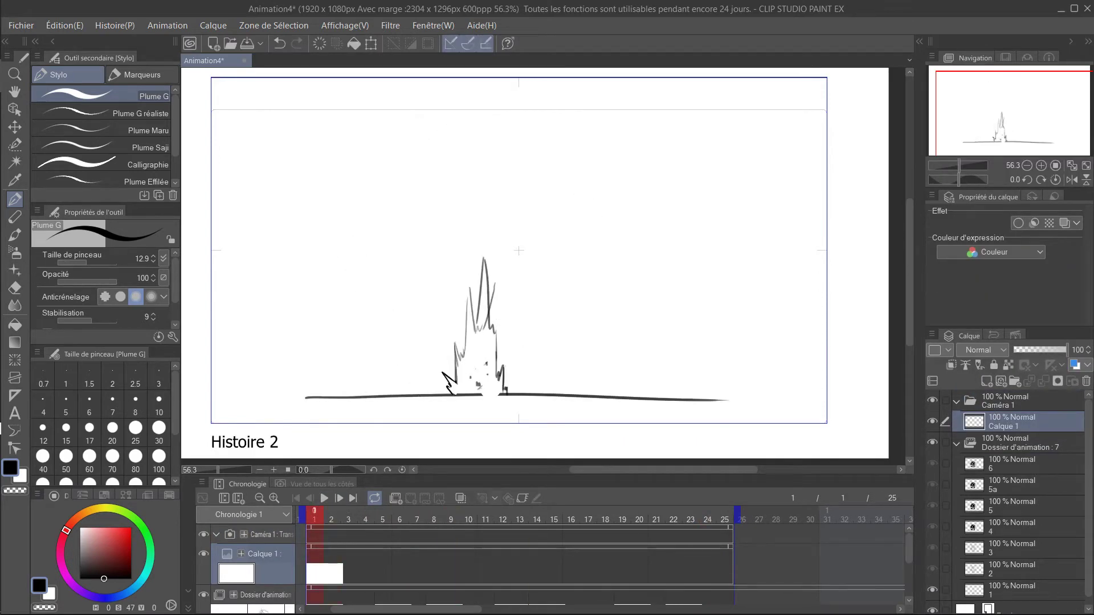
key(b)
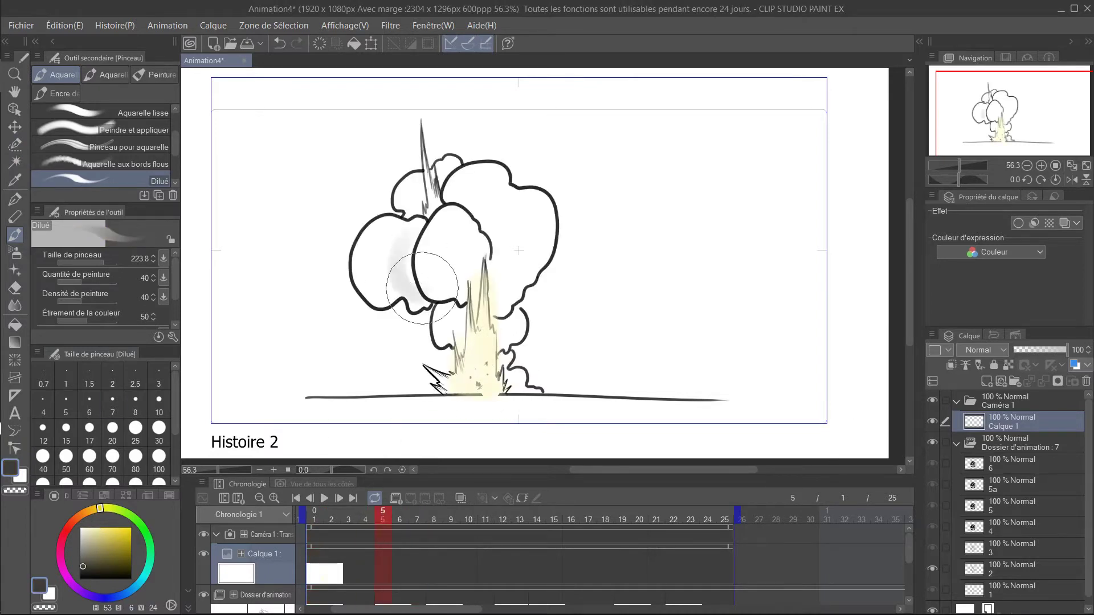
drag(533, 211, 498, 262)
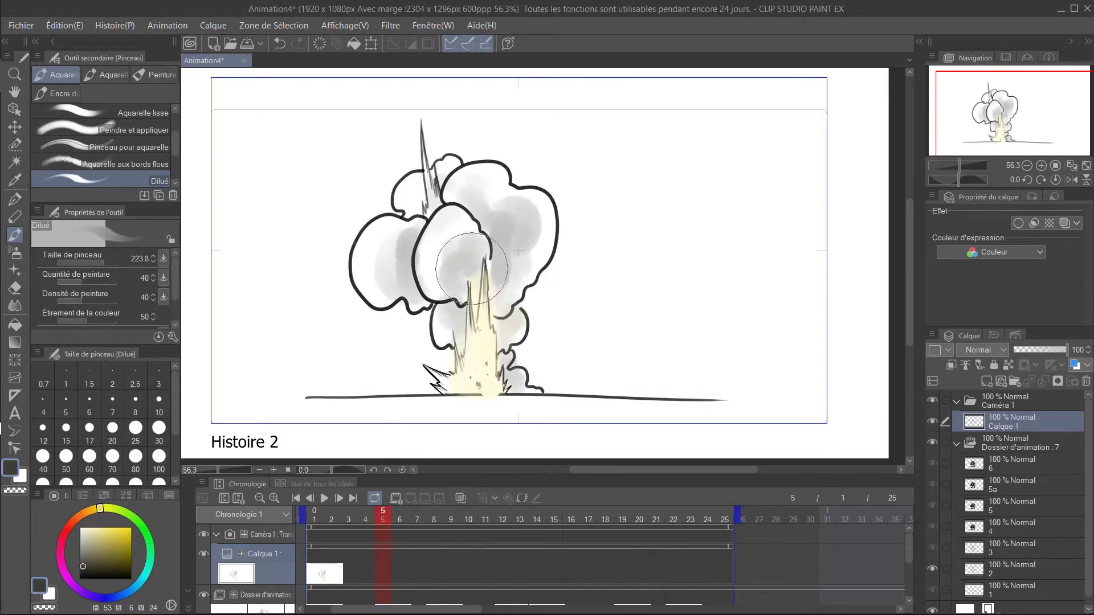
Paint the upper spike yellow and tint the smoke orange with the diluted brush, using size 246.1 and paint amount 63 for the tint
key(e)
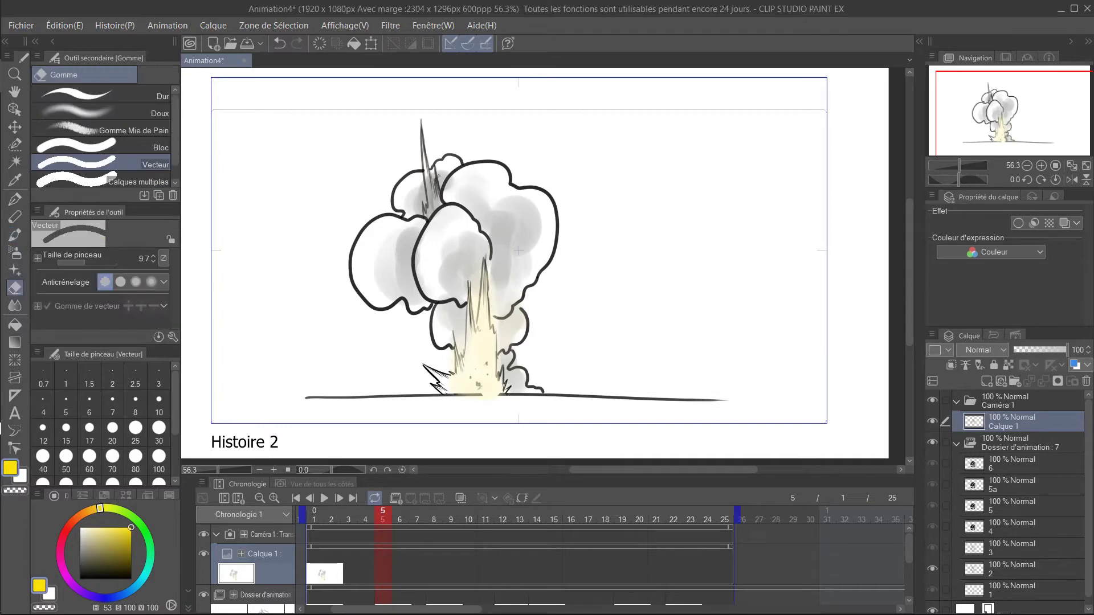
key(b)
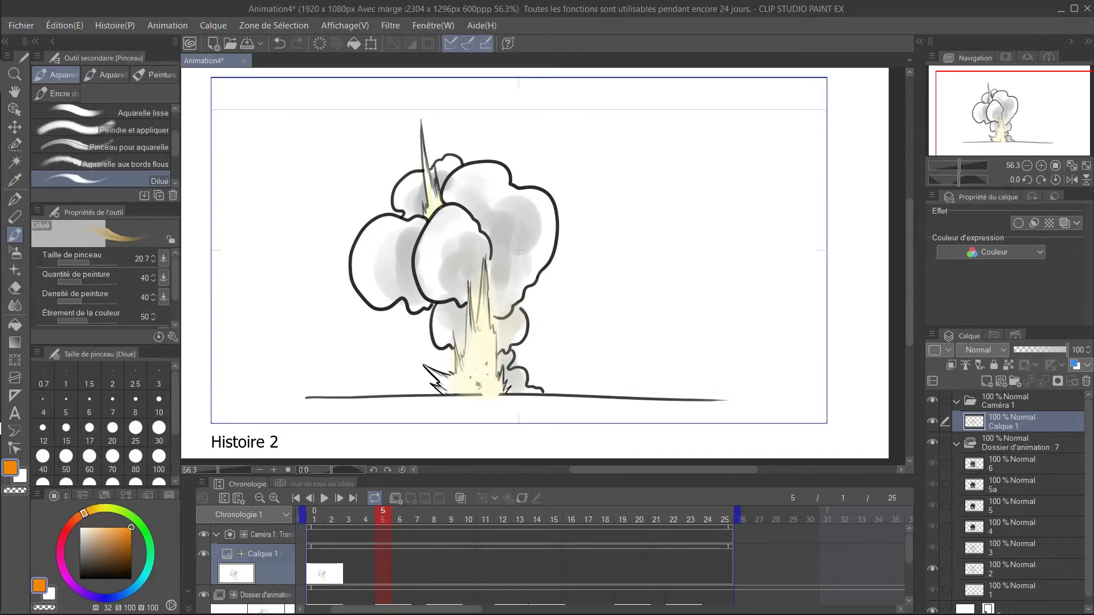
drag(71, 262, 100, 263)
drag(81, 282, 94, 282)
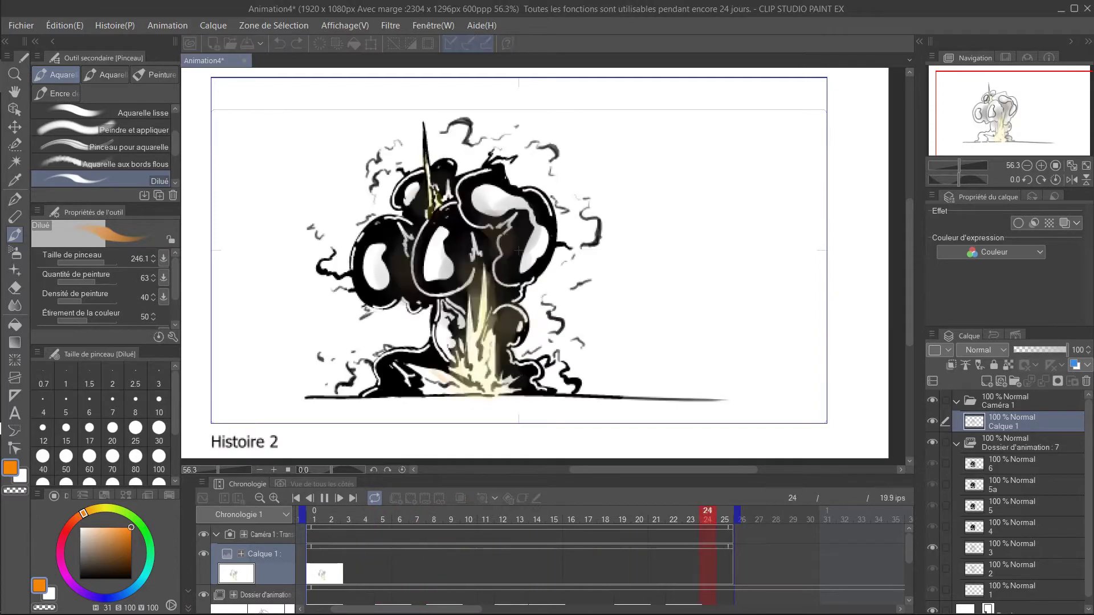
Duplicate the layer Calque 1 and rename the copy Calque 2
right_click(1008, 421)
click(940, 91)
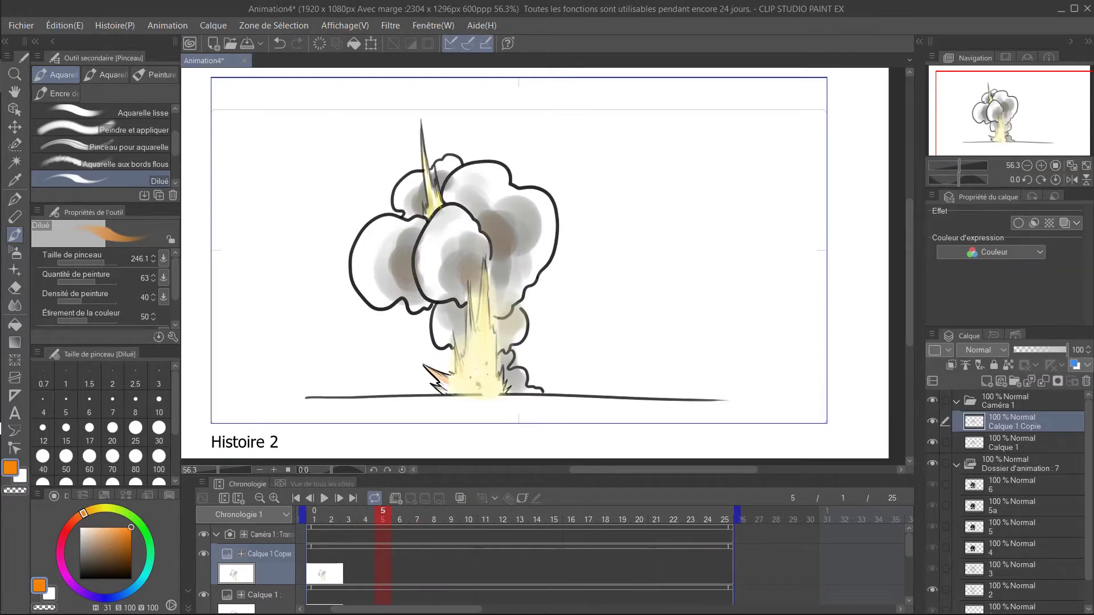
right_click(1009, 421)
click(969, 331)
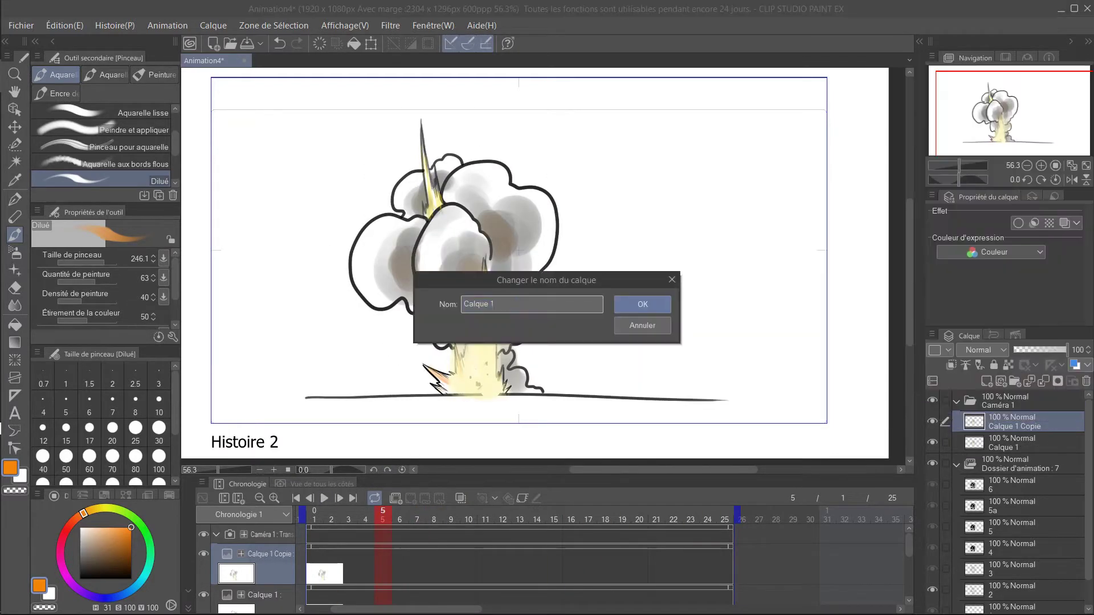
key(BackSpace)
key(BackSpace)
key(BackSpace)
text(2)
key(Return)
At frame 4, rework the smoke colouring on Calque 1 with the eraser at size 114.9 and the diluted brush in pale yellow
click(348, 511)
key(alt+bracketleft)
click(15, 287)
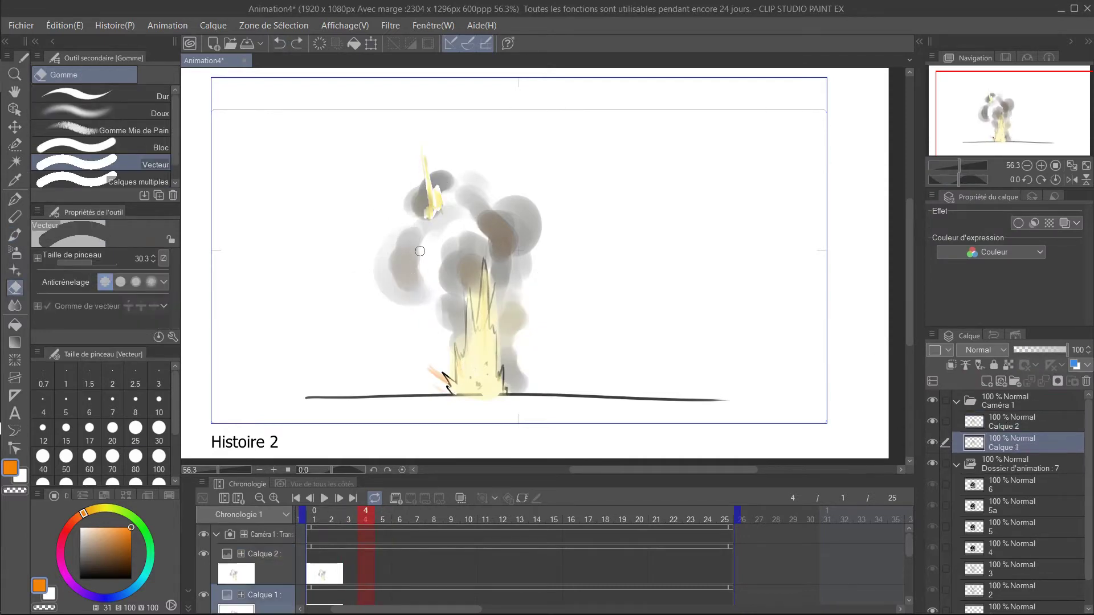
ctrl+alt+drag(429, 181, 518, 255)
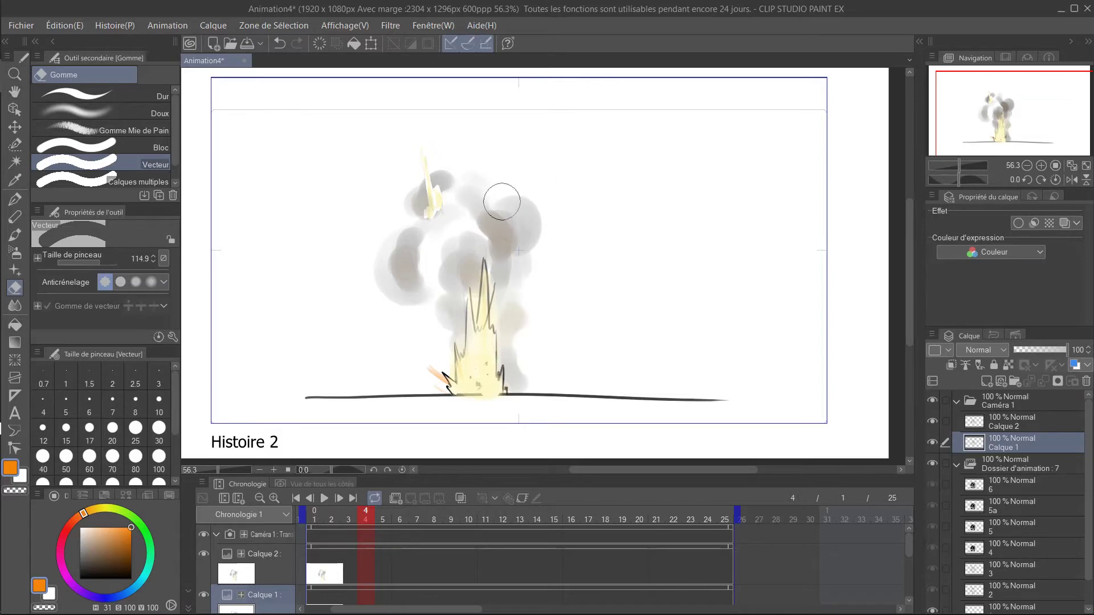
key(b)
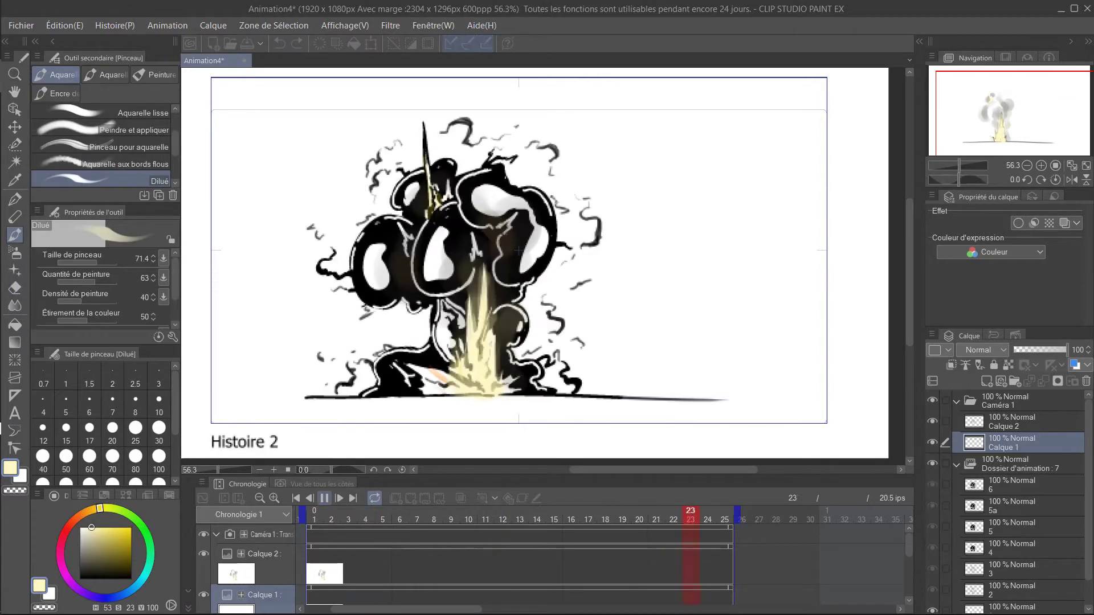
Delete the layer Calque 1 and erase the smoke colouring from Calque 2 at frame 1 with the Vecteur eraser at size 114.9
click(383, 570)
right_click(384, 570)
key(Escape)
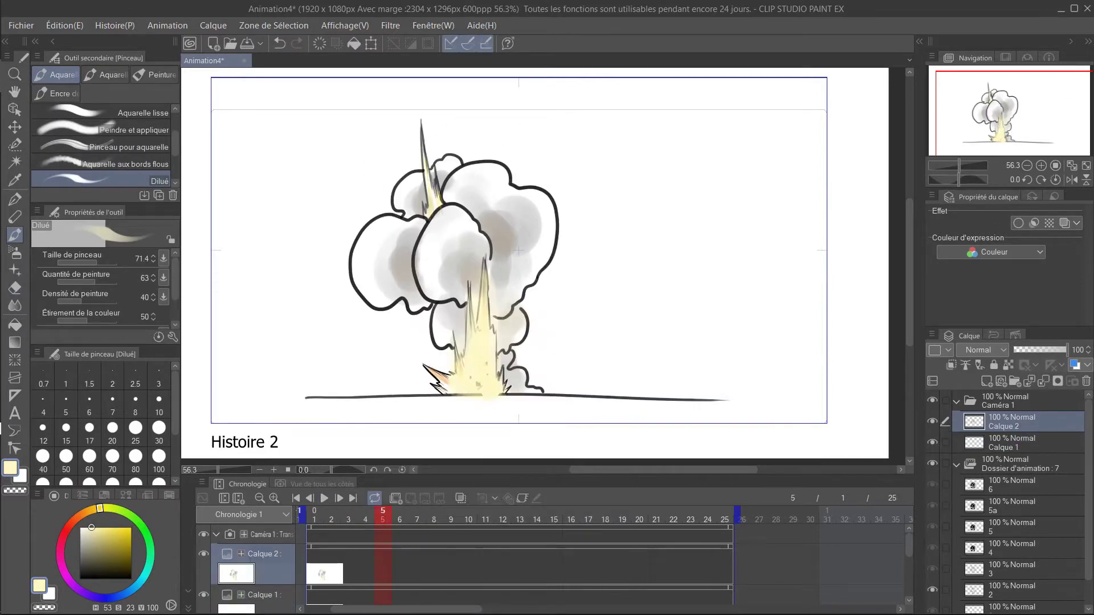
click(314, 595)
key(ctrl+z)
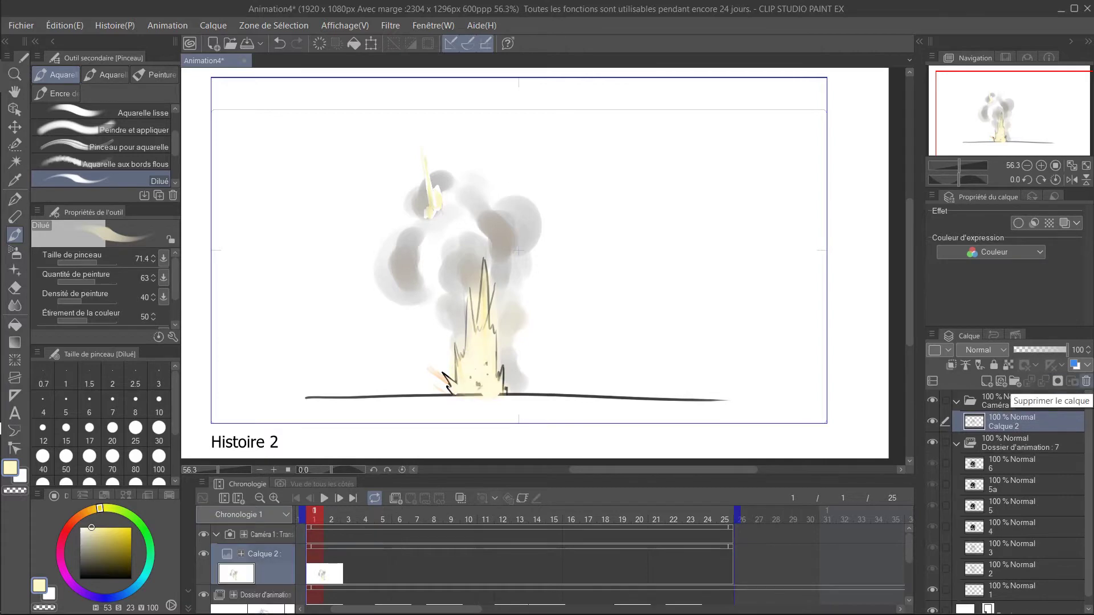
key(e)
drag(414, 256, 515, 331)
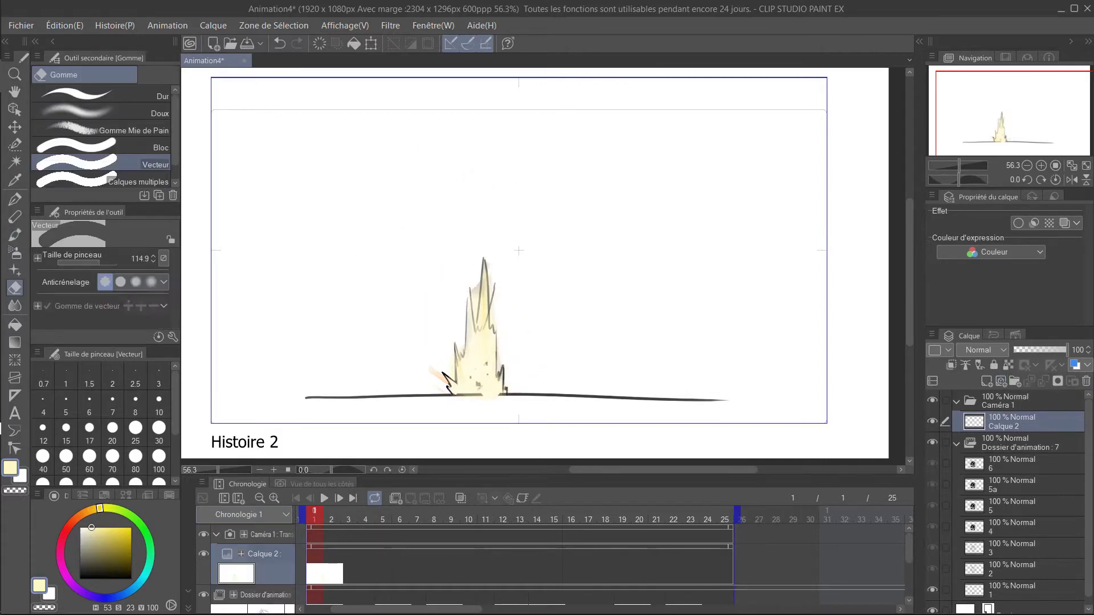
Play the animation and remove the camera folder Caméra 1 together with its colour layer
click(323, 498)
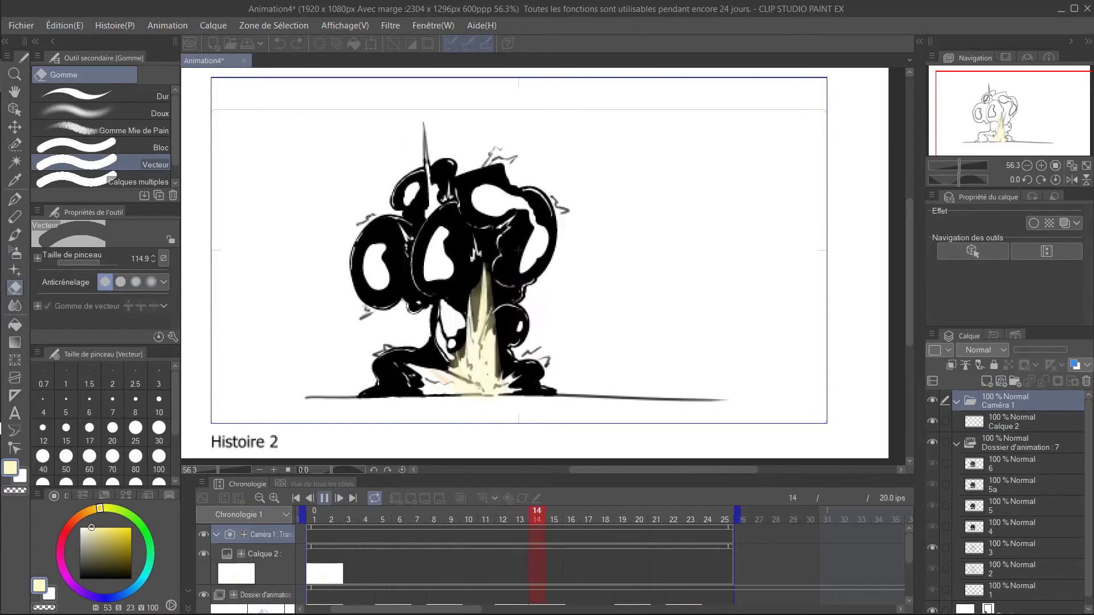
click(323, 498)
click(167, 25)
mouse_move(256, 163)
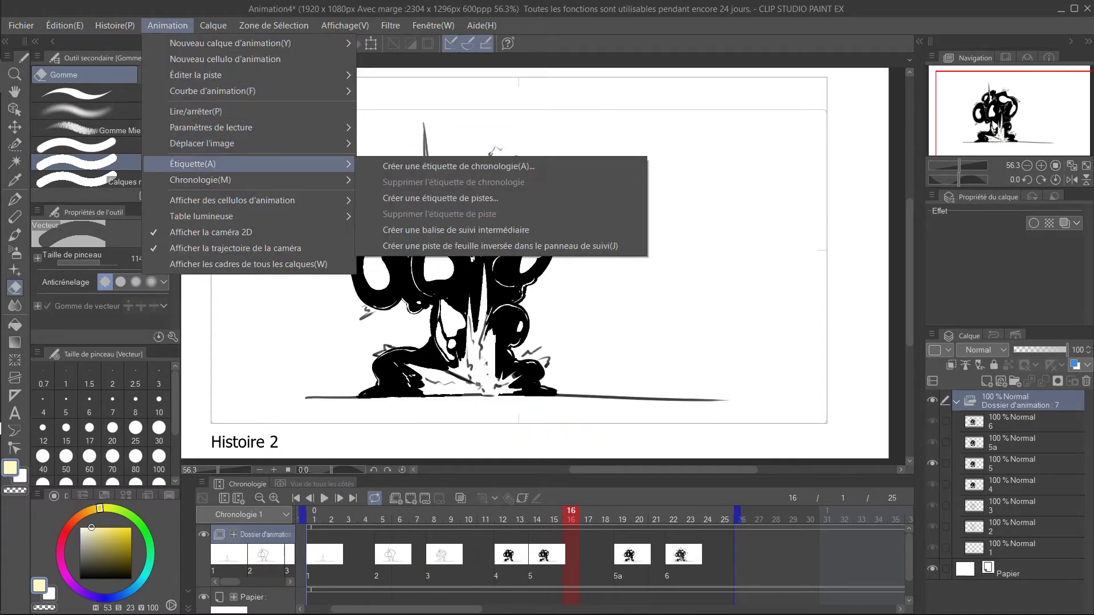
click(214, 43)
click(168, 25)
click(239, 246)
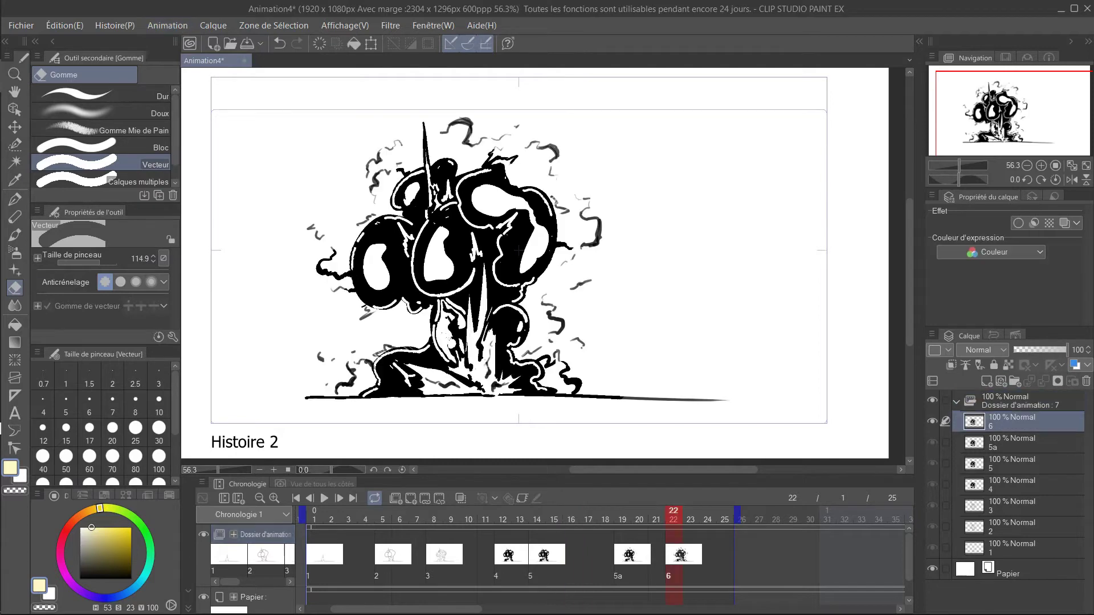
click(167, 25)
click(167, 25)
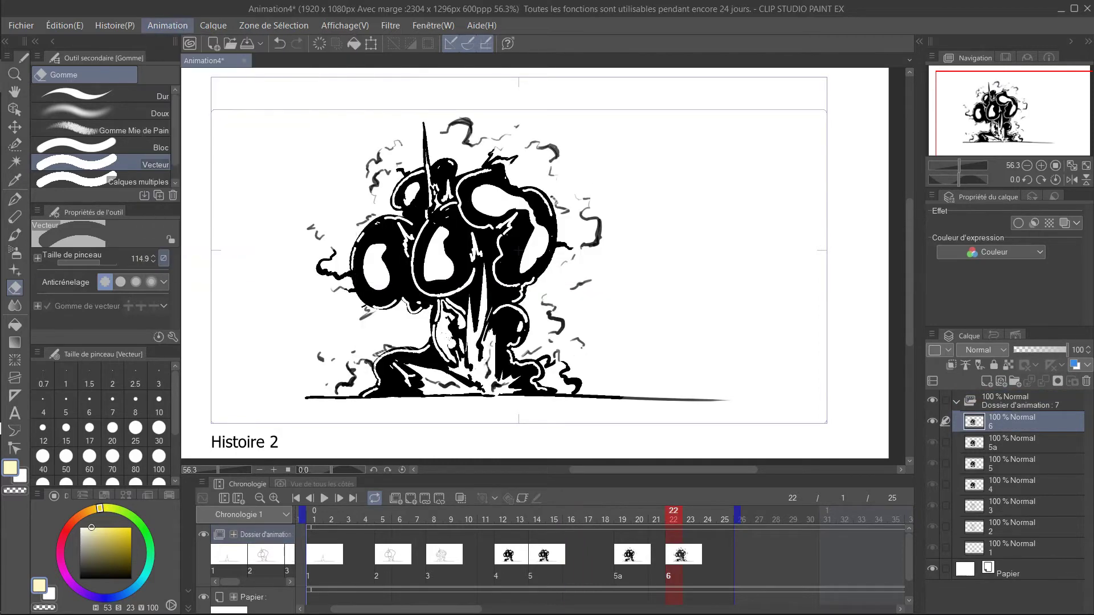
Examine the canvas properties for the export frame, title safe area, overflow frame, blank space and timeline, and leave them without changes
click(65, 25)
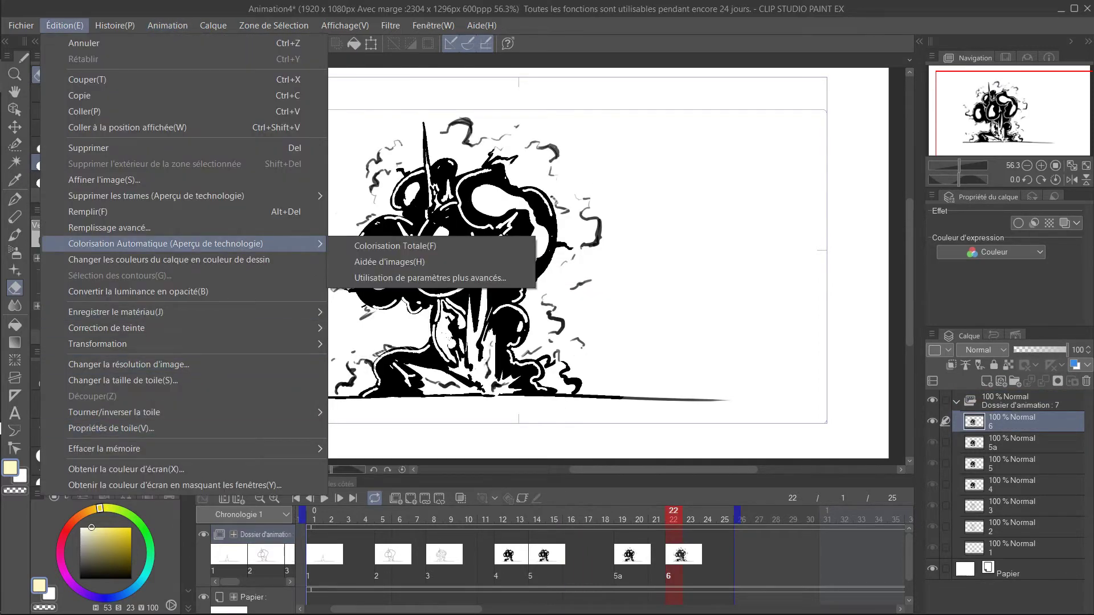
mouse_move(171, 343)
click(111, 428)
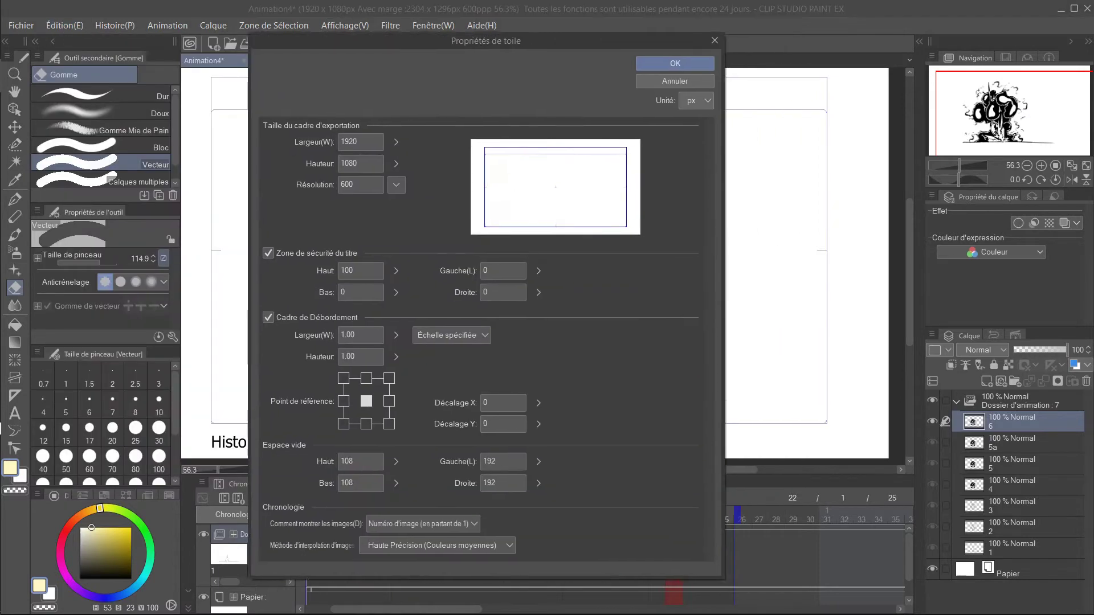
click(677, 80)
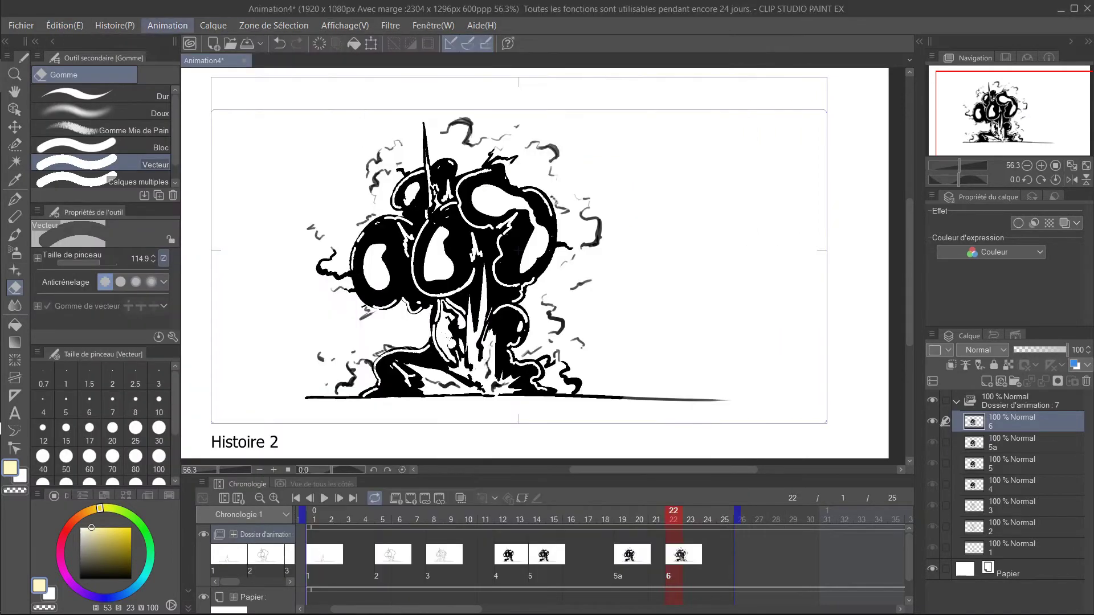
Try adding an audio layer above the animation folder
click(167, 25)
mouse_move(228, 39)
click(376, 77)
key(ctrl+z)
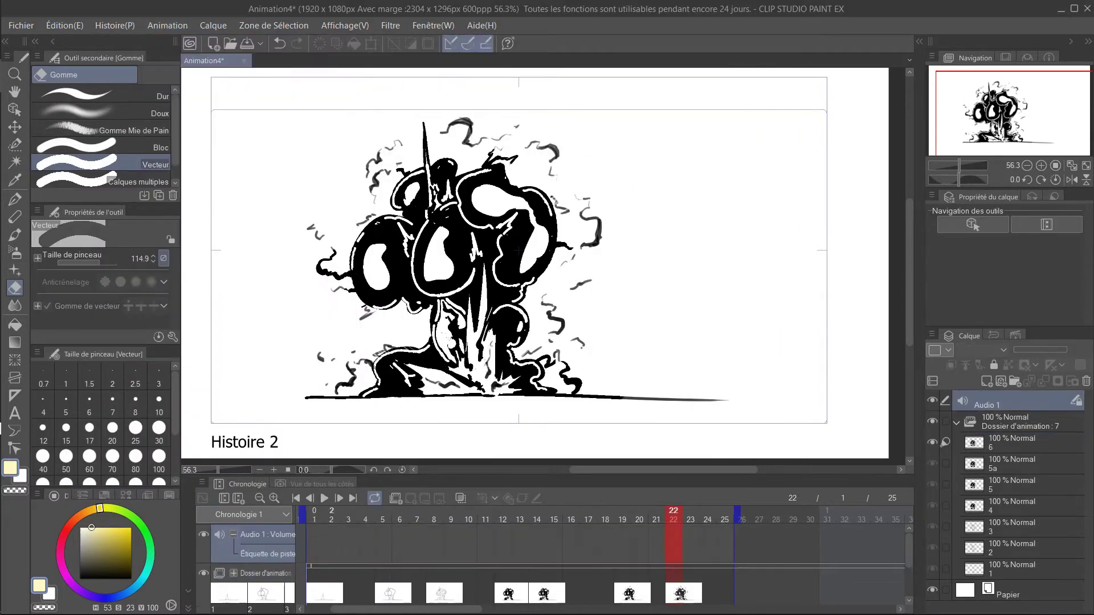
Split the clip of cel 3 at frame 10 and play the animation
key(Return)
key(Return)
click(213, 25)
mouse_move(257, 143)
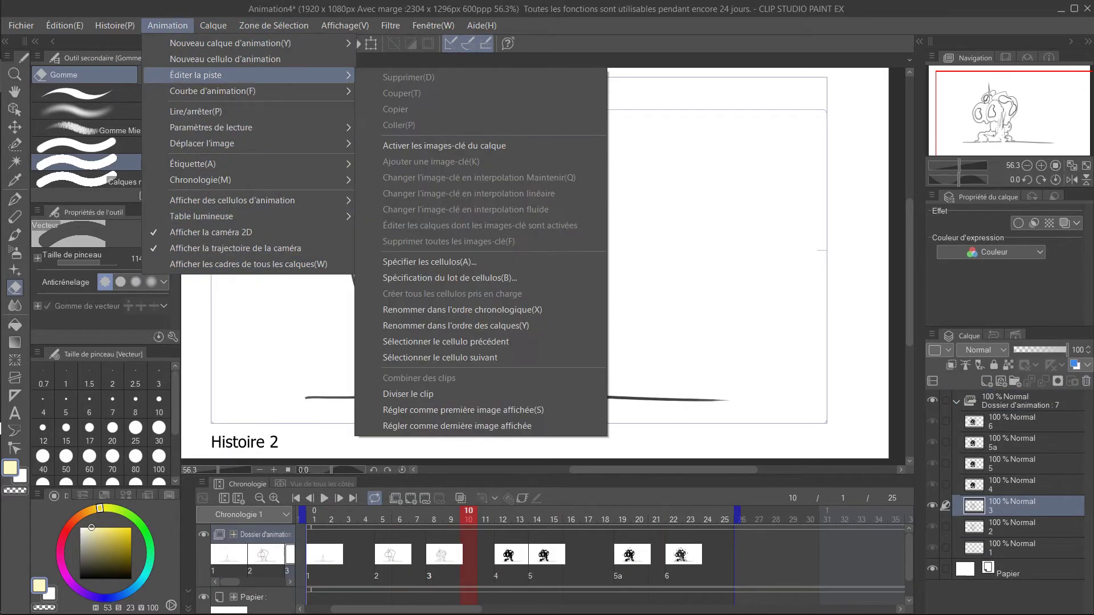
click(447, 393)
key(Return)
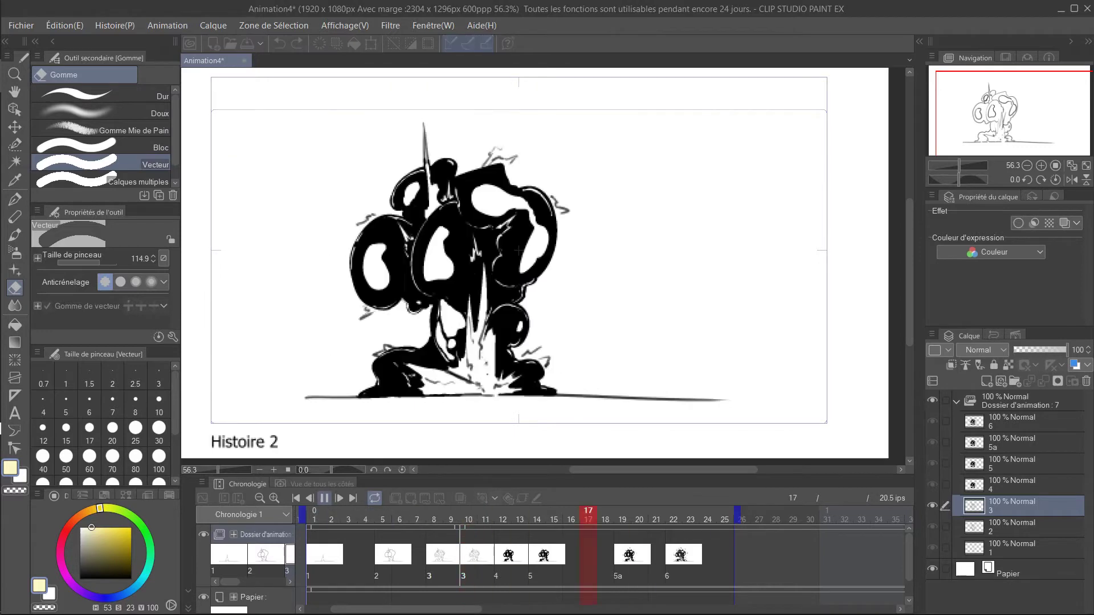
Review the timeline's settings for name, start and end frames, separator line, scene and sequence numbers, and play the animation
click(168, 25)
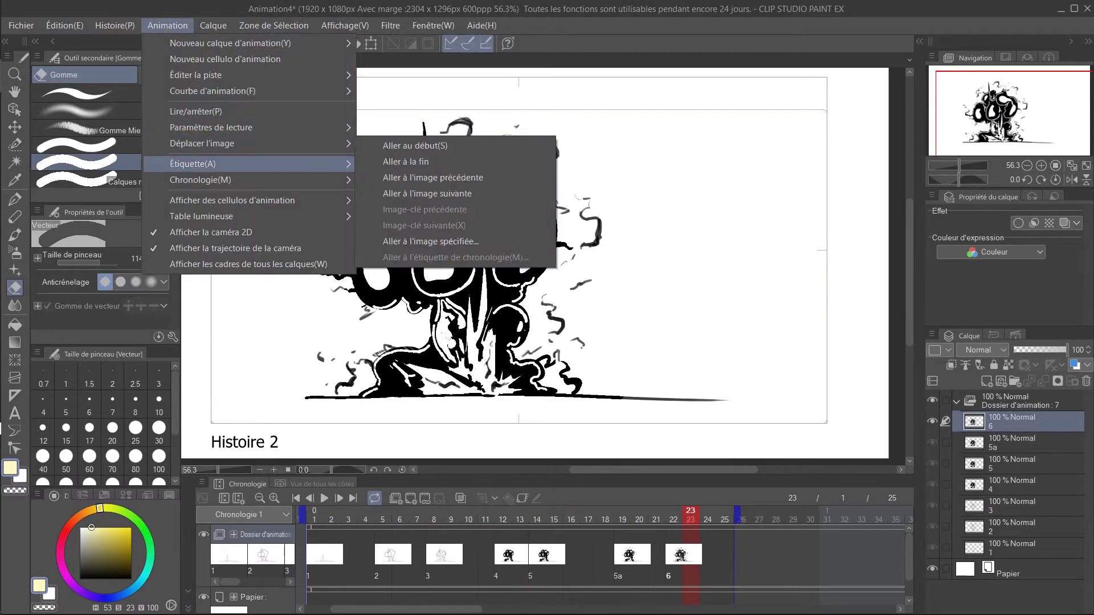
mouse_move(256, 180)
click(433, 232)
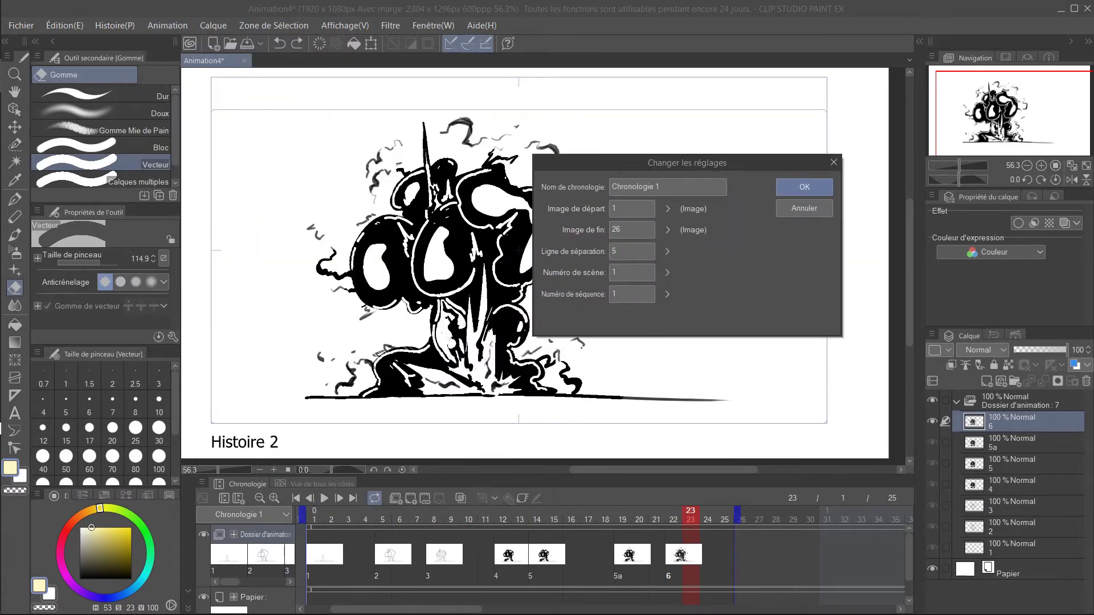
key(Escape)
click(168, 25)
mouse_move(256, 180)
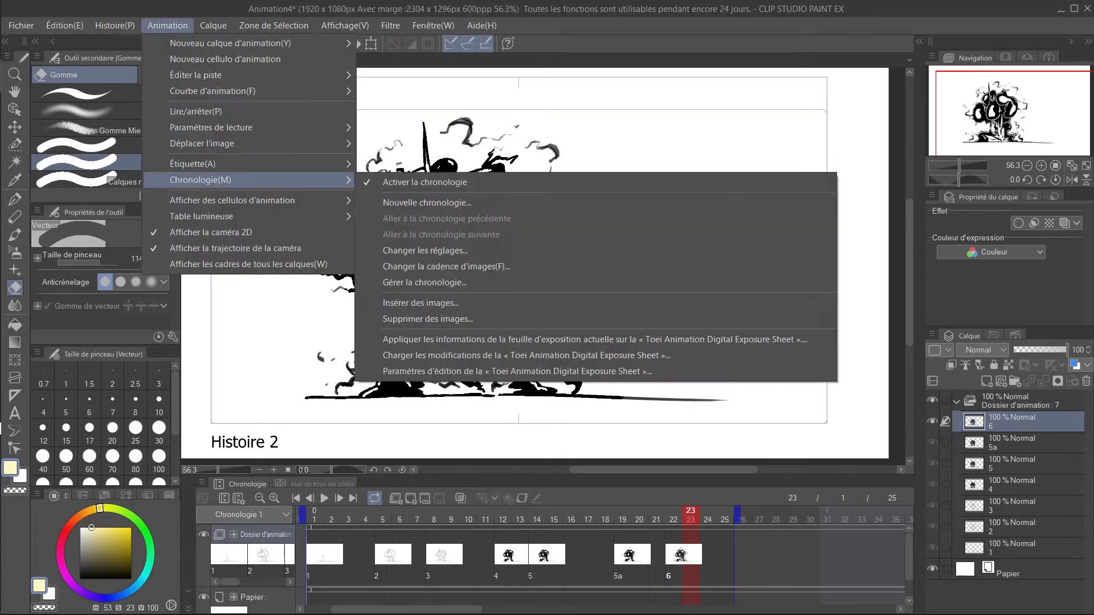
click(432, 215)
key(Escape)
click(167, 25)
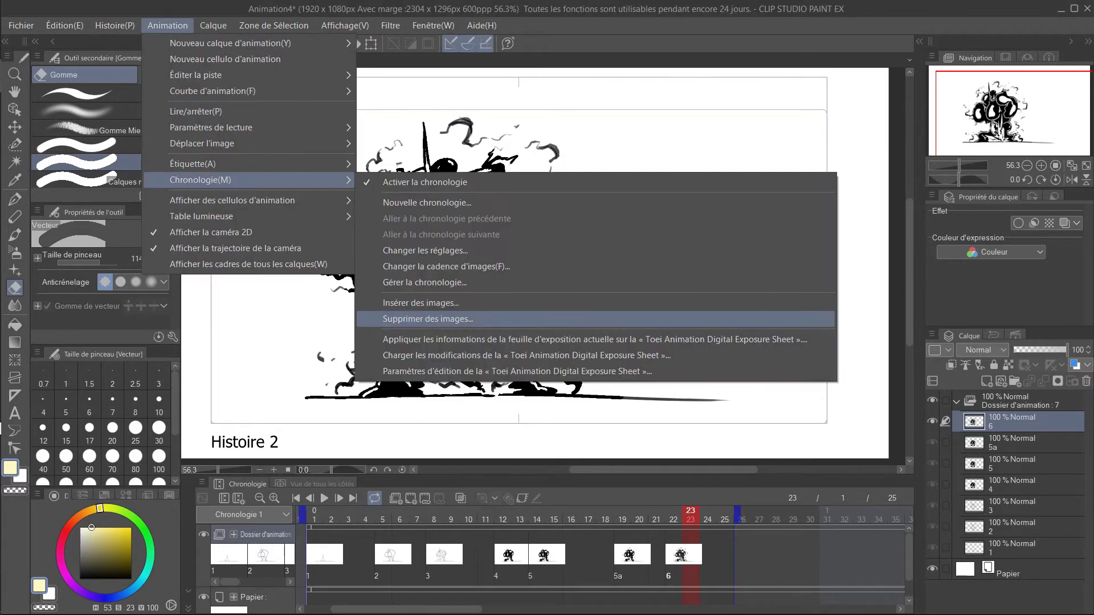
click(433, 249)
key(Return)
click(324, 498)
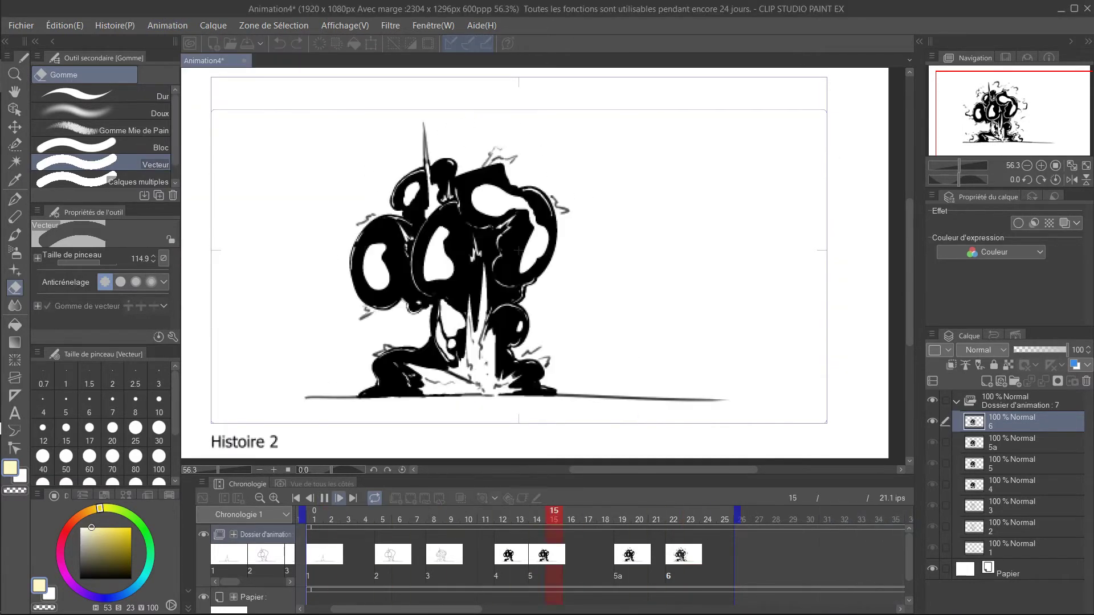
key(space)
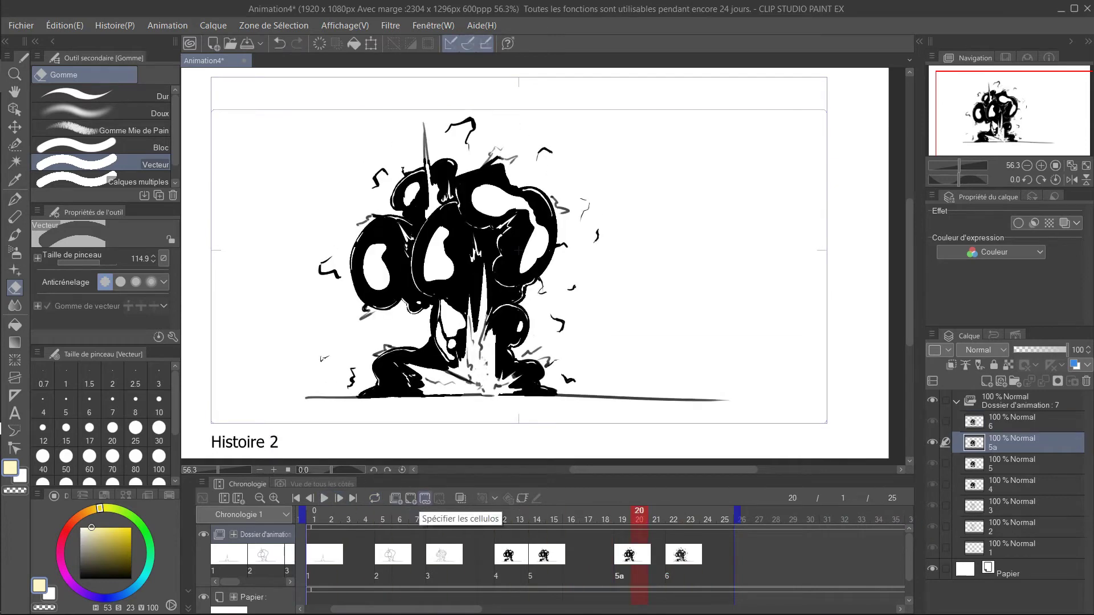
Activate the Éditer la chronologie tool, set its Cliquer behaviour to the first option and check its detailed settings
click(224, 498)
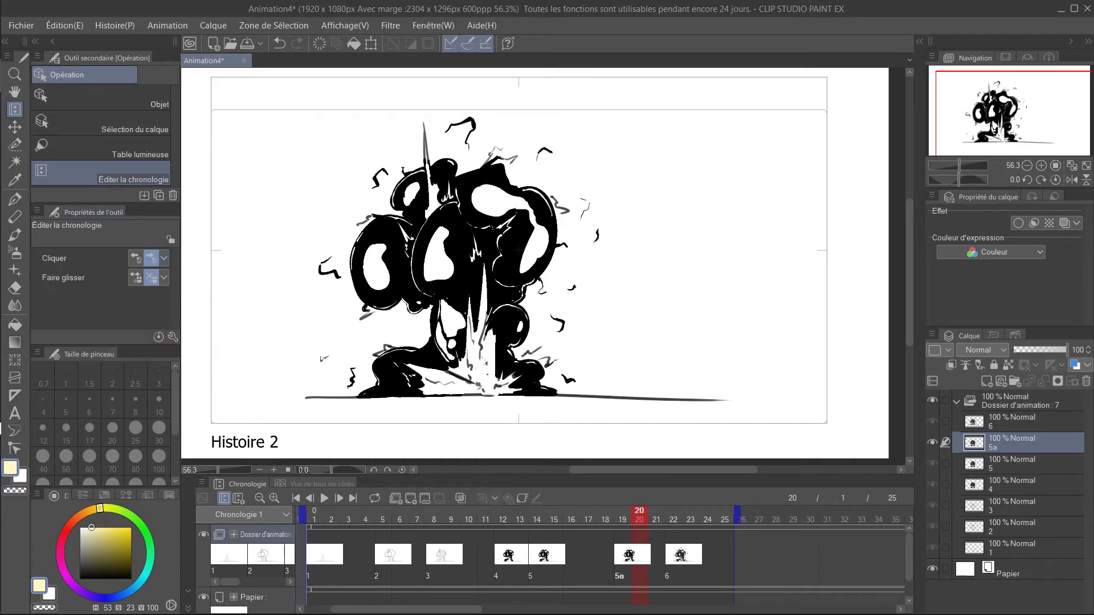
click(135, 258)
click(173, 337)
click(630, 239)
key(Escape)
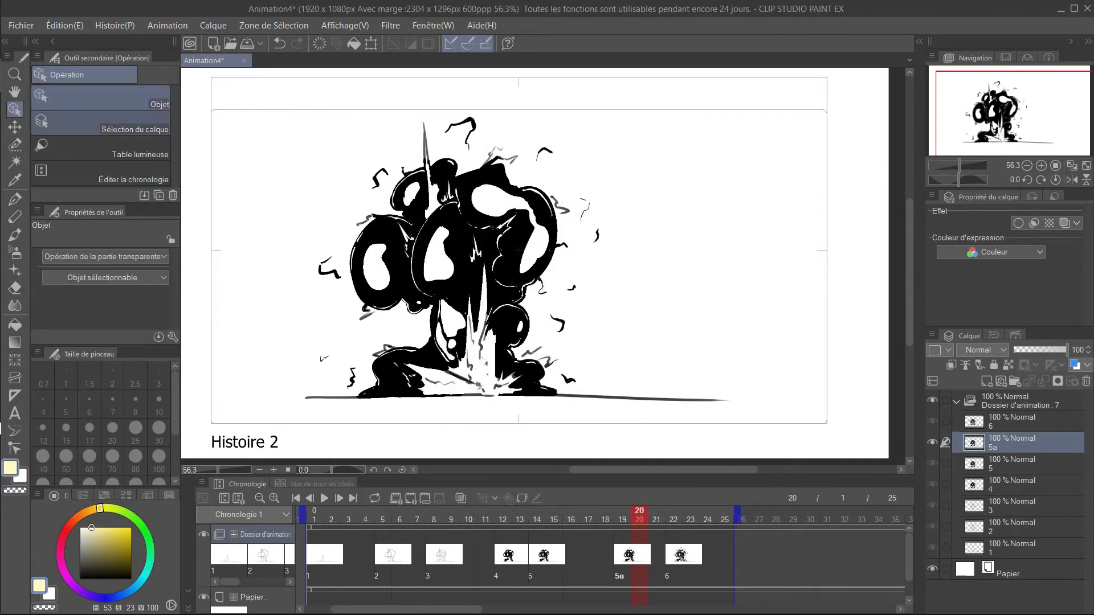
Add a label to the animation folder's track at frame 20 and play the animation
click(167, 25)
mouse_move(200, 180)
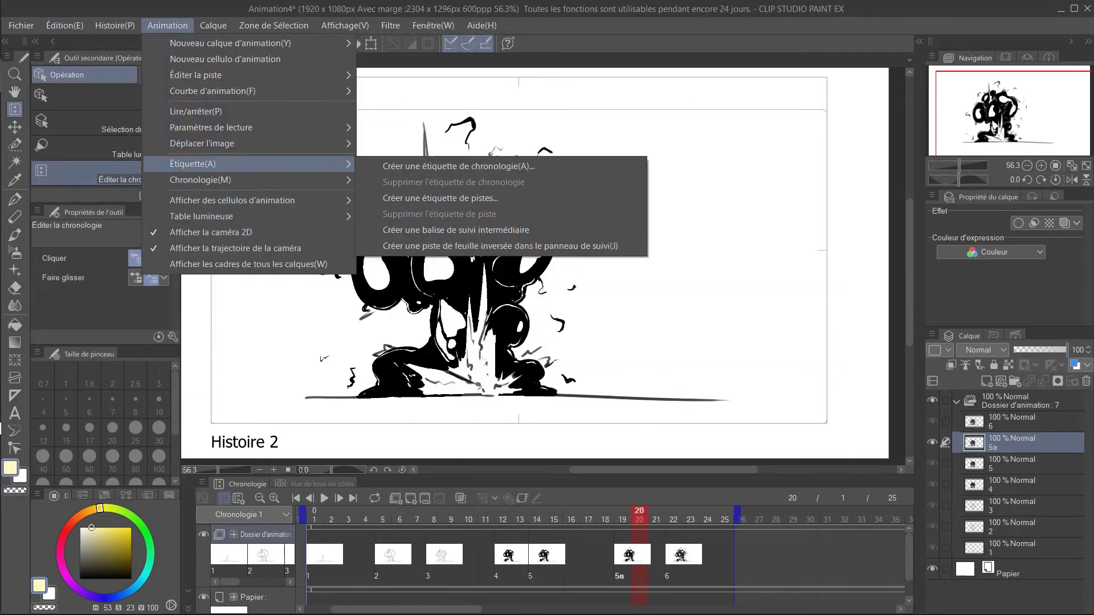
click(410, 164)
key(Return)
key(Return)
key(space)
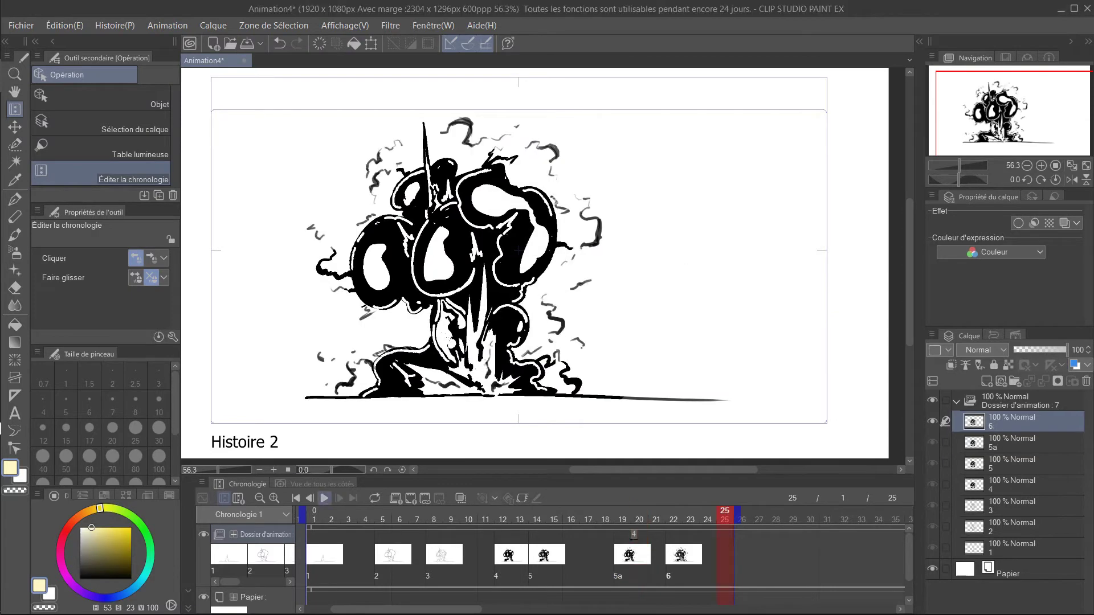
key(space)
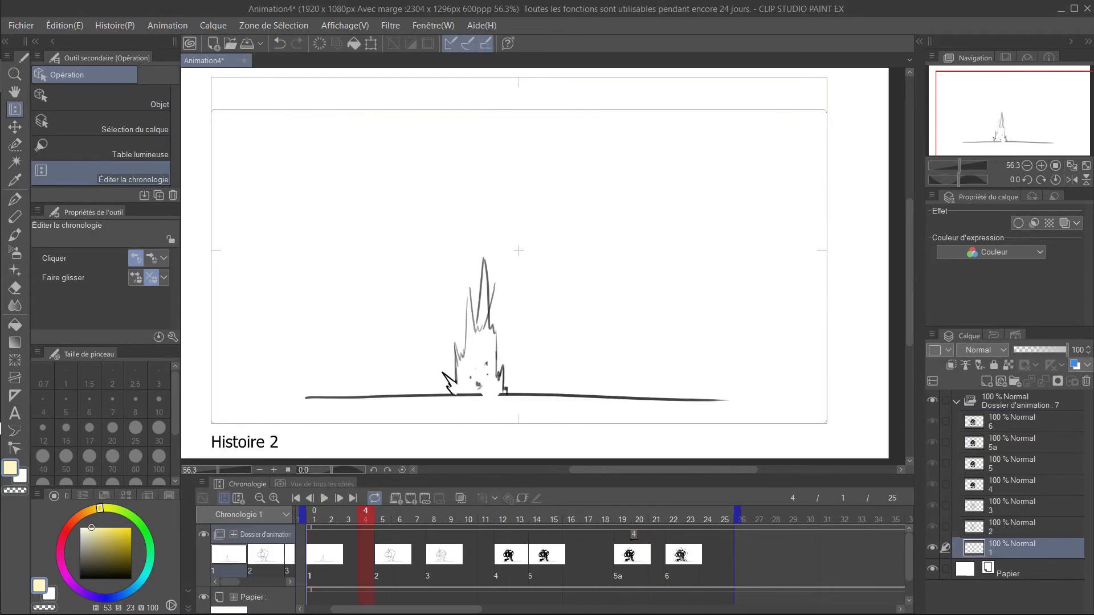
Create a new animation cel 1a at frame 3, choose the Plume G pen and turn on onion skin
key(ctrl+shift+n)
key(p)
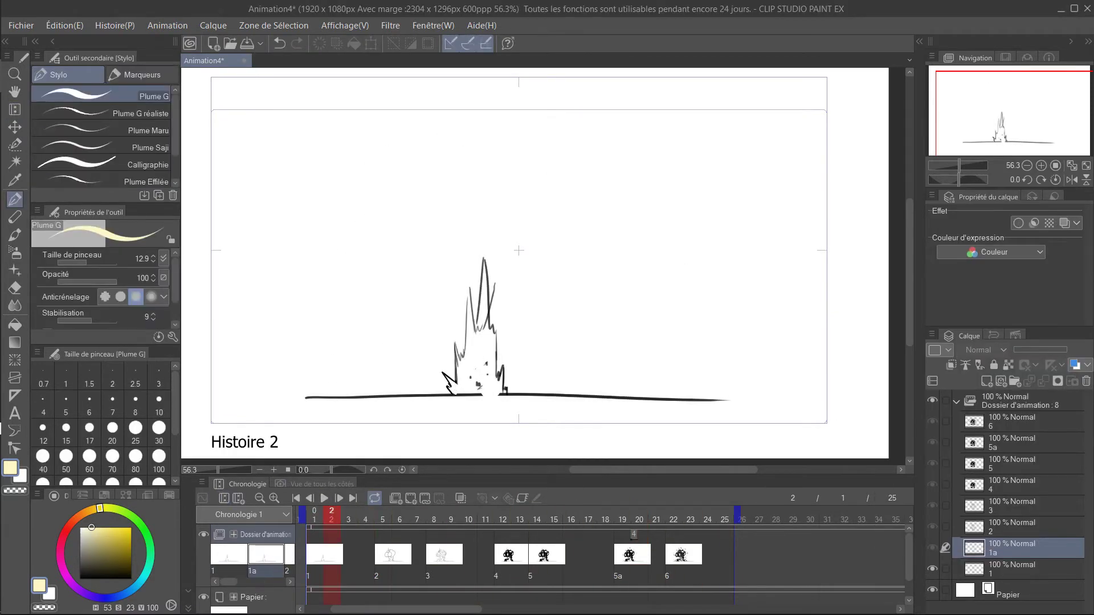
key(alt+o)
key(Right)
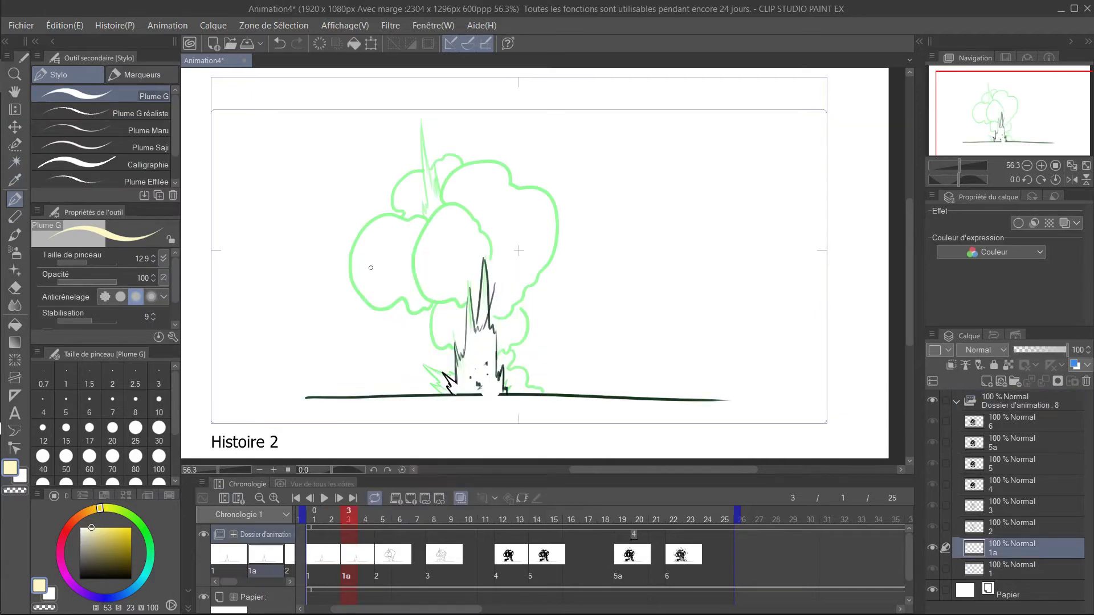
Draw the in-between smoke cloud outlines on cel 1a in black with Plume G at size 33.3 and play the animation
drag(464, 312, 457, 348)
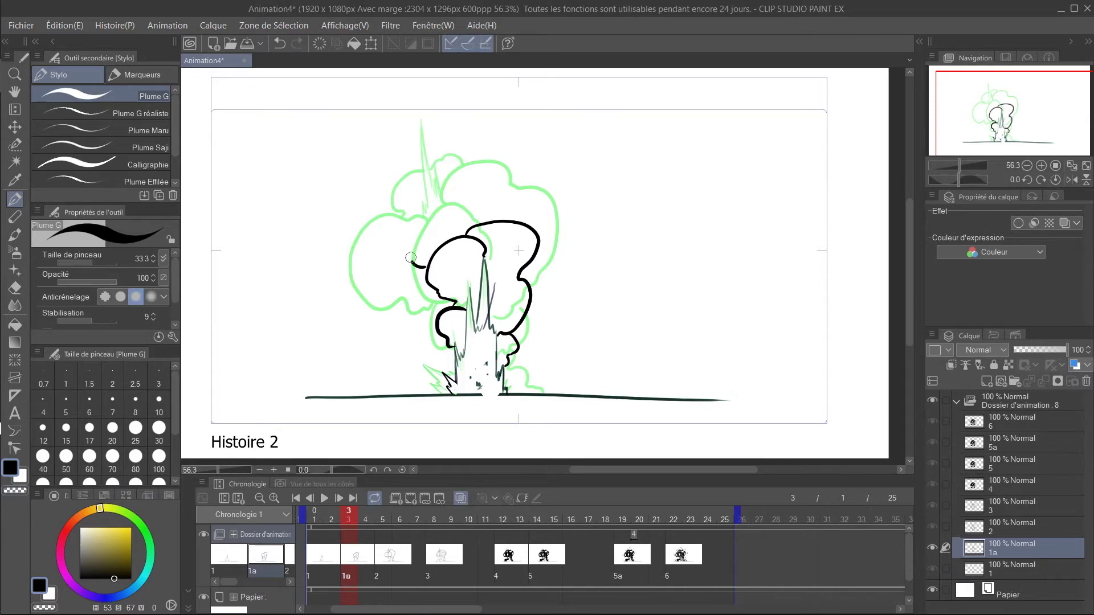
key(Return)
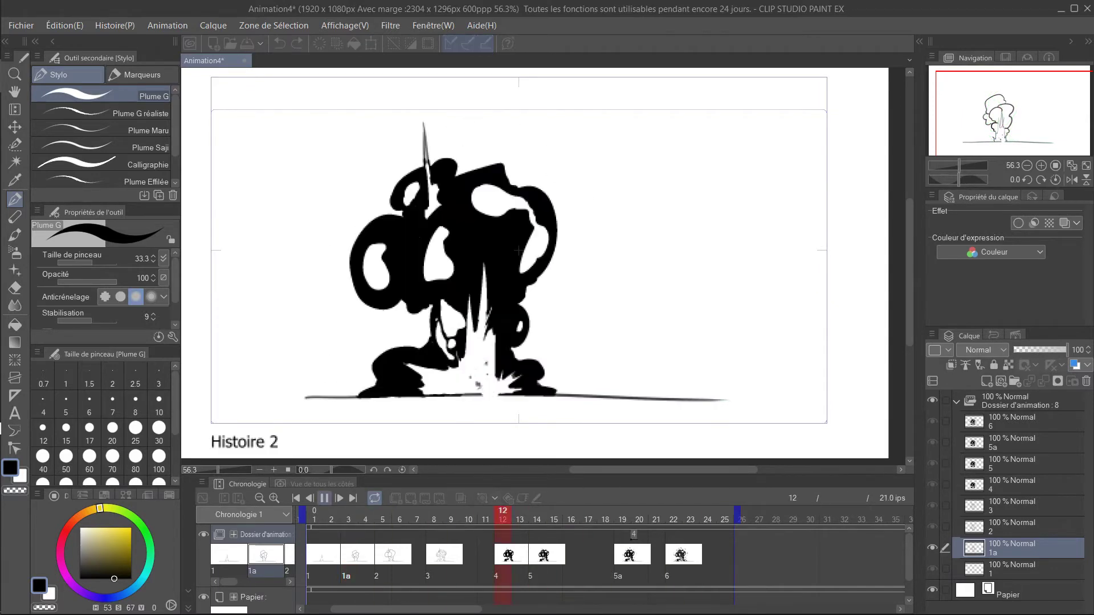
key(Return)
Insert frames at frame 2 so that cel 1a starts at frame 5, and play the animation
right_click(331, 555)
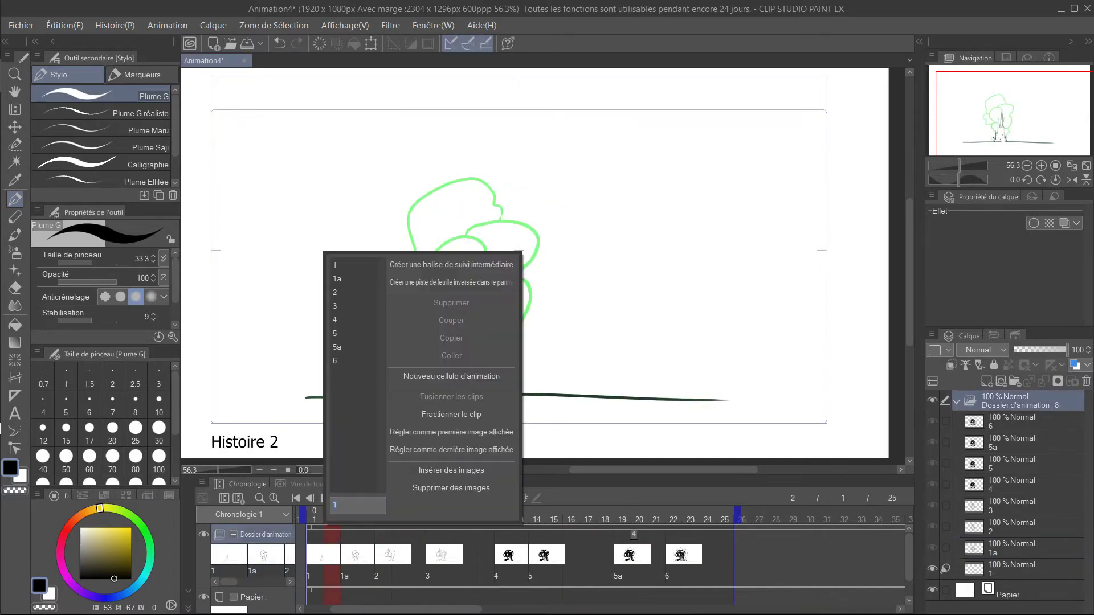
click(451, 470)
key(Return)
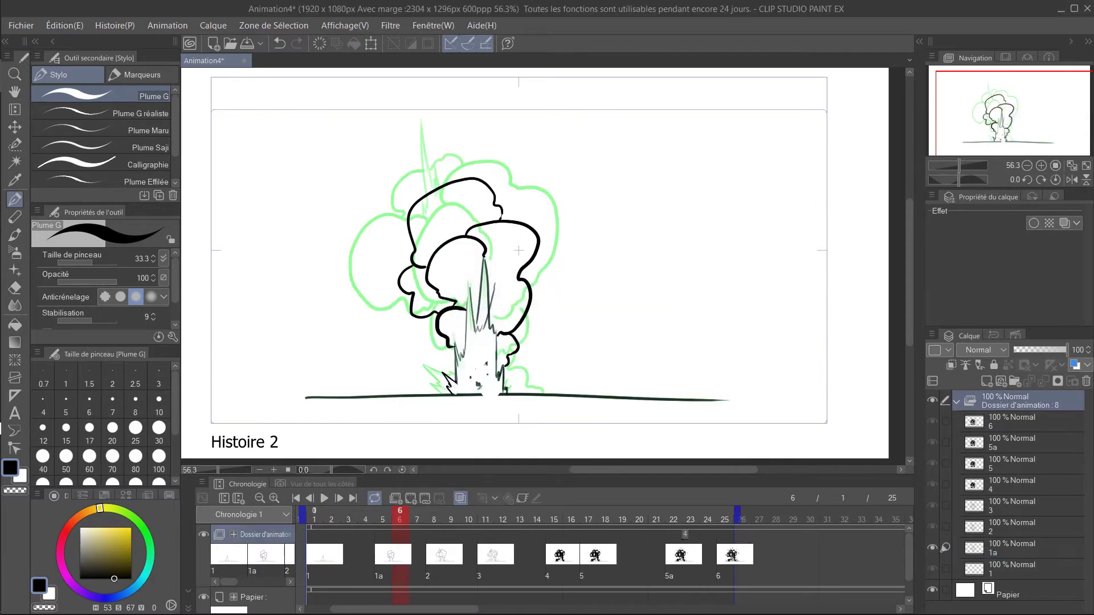
key(Return)
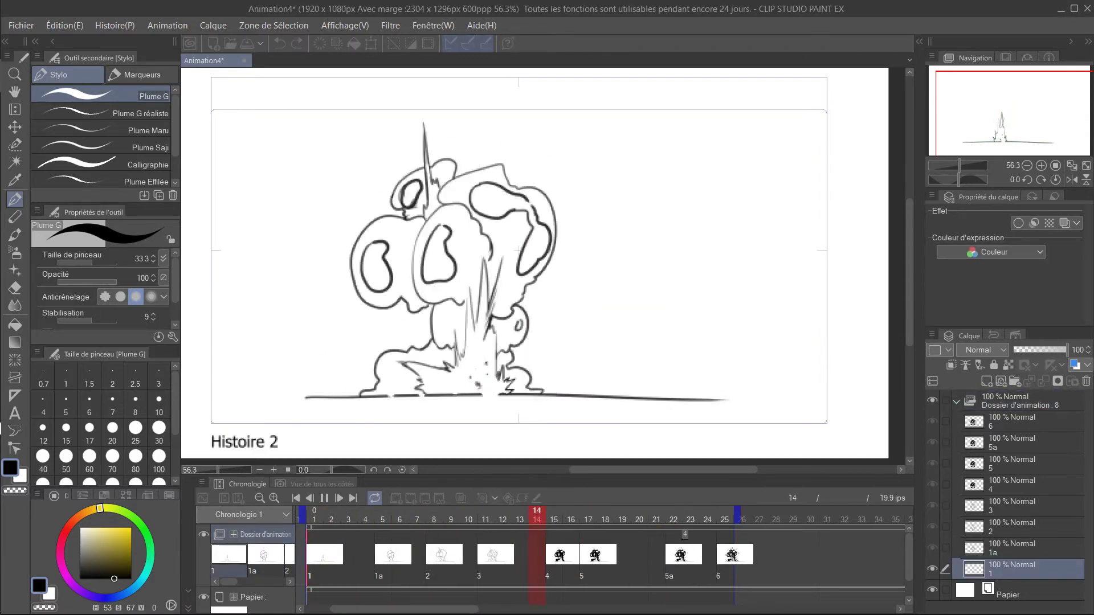
key(Return)
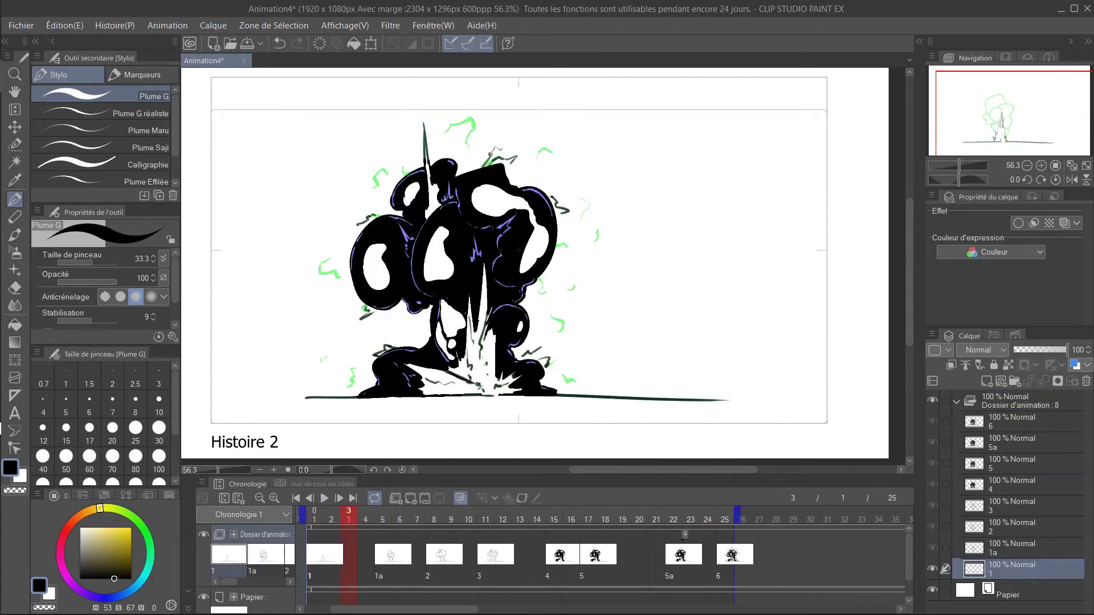
Insert five more frames at frame 3, between cels 1 and 1a, and play the result
key(ctrl+shift+i)
key(Return)
key(Return)
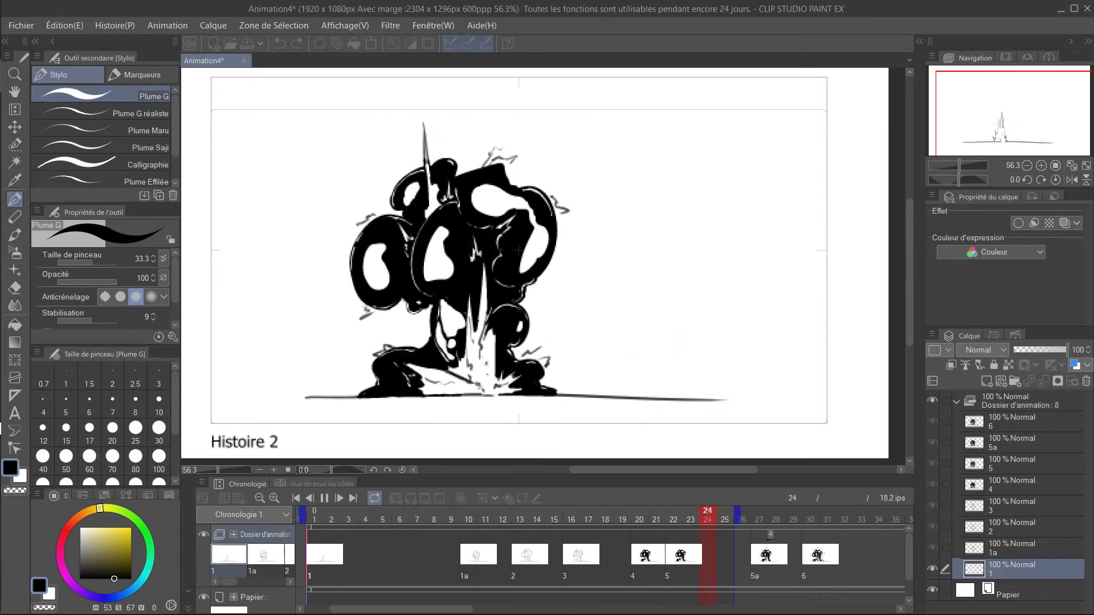
key(Return)
Insert two frames between cels 2 and 3, extend the timeline's end to frame 33 and play the animation
key(ctrl+shift+i)
key(Return)
key(Return)
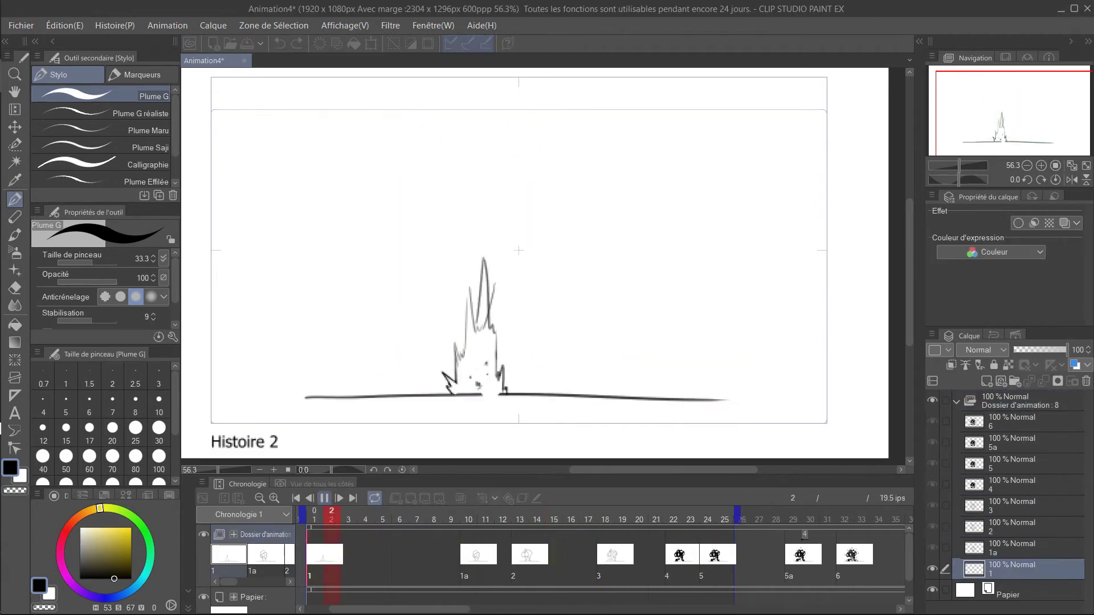
right_click(629, 249)
key(Escape)
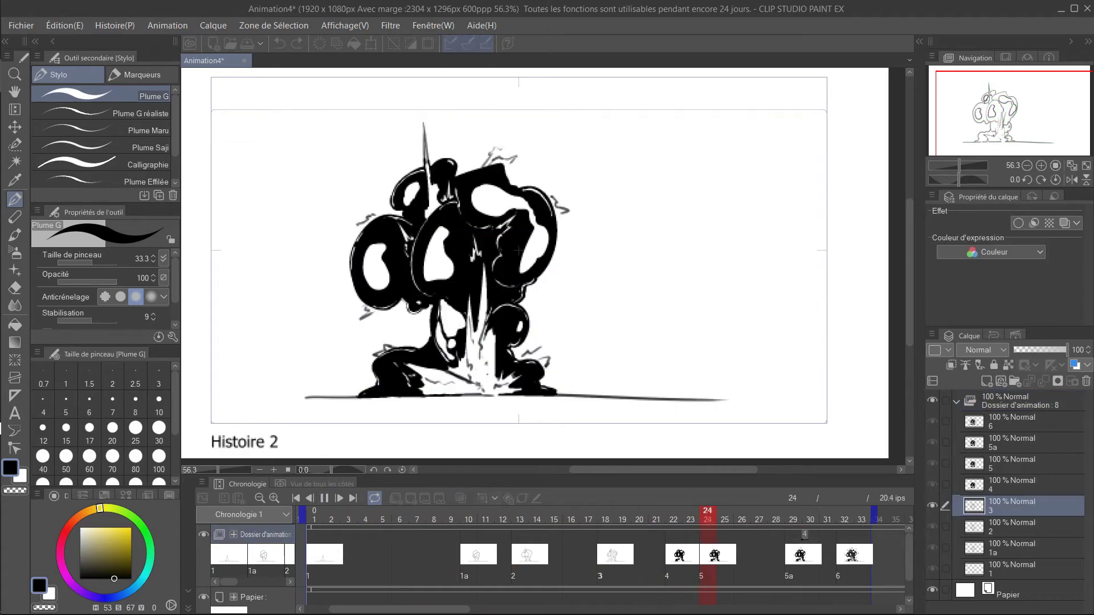
Draw thin black speed lines at the corners and right edge of cel 5a with Plume G at size 33.3
key(Return)
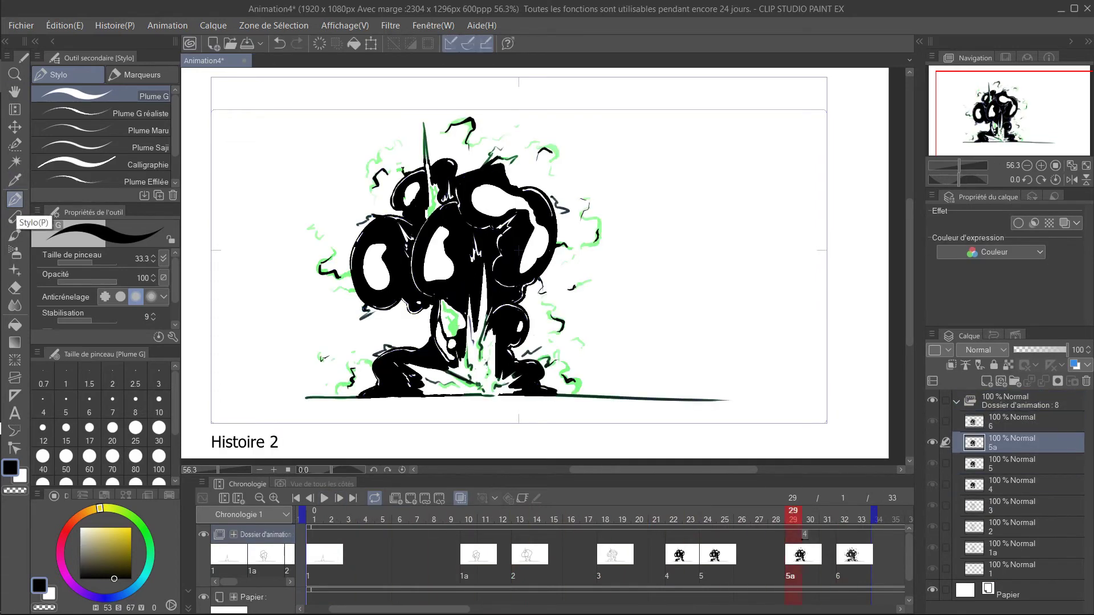
drag(196, 79, 225, 119)
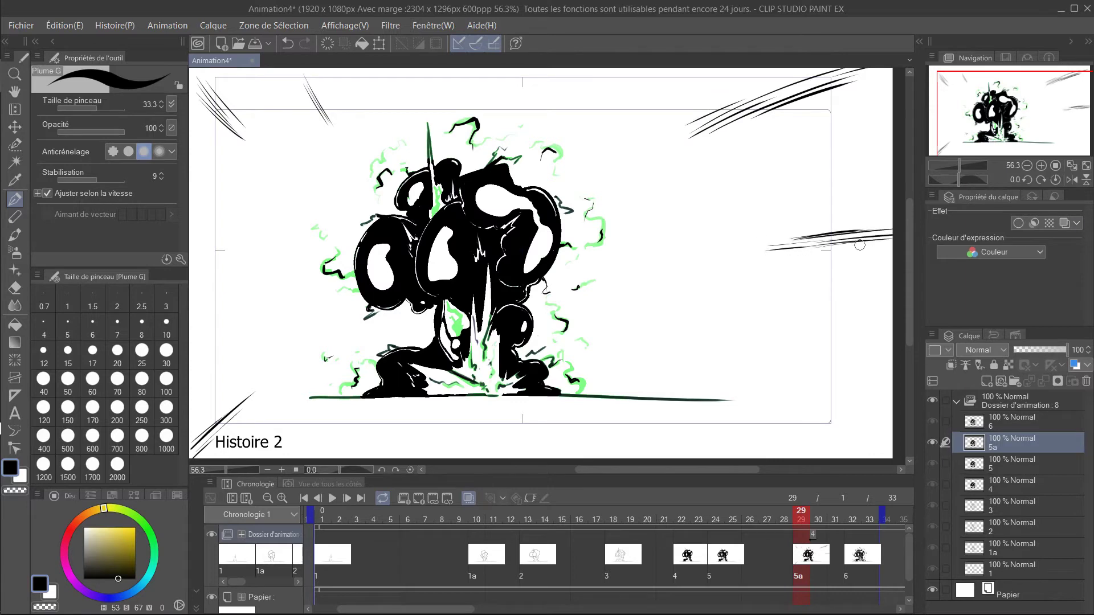
mouse_move(185, 251)
mouse_down()
mouse_move(236, 251)
mouse_move(165, 250)
mouse_up()
Draw dense black speed lines converging on the explosion along the left side of cel 6
mouse_move(188, 453)
mouse_down()
mouse_move(265, 387)
mouse_move(296, 388)
mouse_up()
drag(183, 114, 237, 148)
mouse_move(165, 251)
mouse_down()
mouse_move(240, 251)
mouse_move(161, 251)
mouse_up()
drag(181, 84, 251, 148)
mouse_move(267, 91)
mouse_down()
mouse_move(321, 149)
mouse_move(308, 135)
mouse_up()
drag(187, 319, 233, 292)
drag(170, 246, 236, 244)
drag(171, 239, 282, 241)
Draw long black speed lines at the upper right, right edge and lower right of cel 6
drag(641, 68, 556, 131)
drag(838, 71, 655, 137)
drag(881, 71, 663, 140)
drag(877, 82, 638, 160)
drag(880, 217, 710, 245)
drag(881, 226, 712, 251)
drag(874, 450, 730, 398)
key(ctrl+Left)
key(ctrl+Right)
drag(815, 447, 672, 393)
Draw a few short speed lines at the corners and right edge of cel 5 and play the animation
key(ctrl+Left)
drag(179, 448, 225, 413)
drag(179, 105, 225, 147)
drag(284, 78, 308, 115)
drag(798, 87, 696, 131)
drag(840, 237, 761, 249)
mouse_move(852, 439)
mouse_down()
mouse_move(762, 416)
mouse_move(802, 419)
mouse_up()
key(Return)
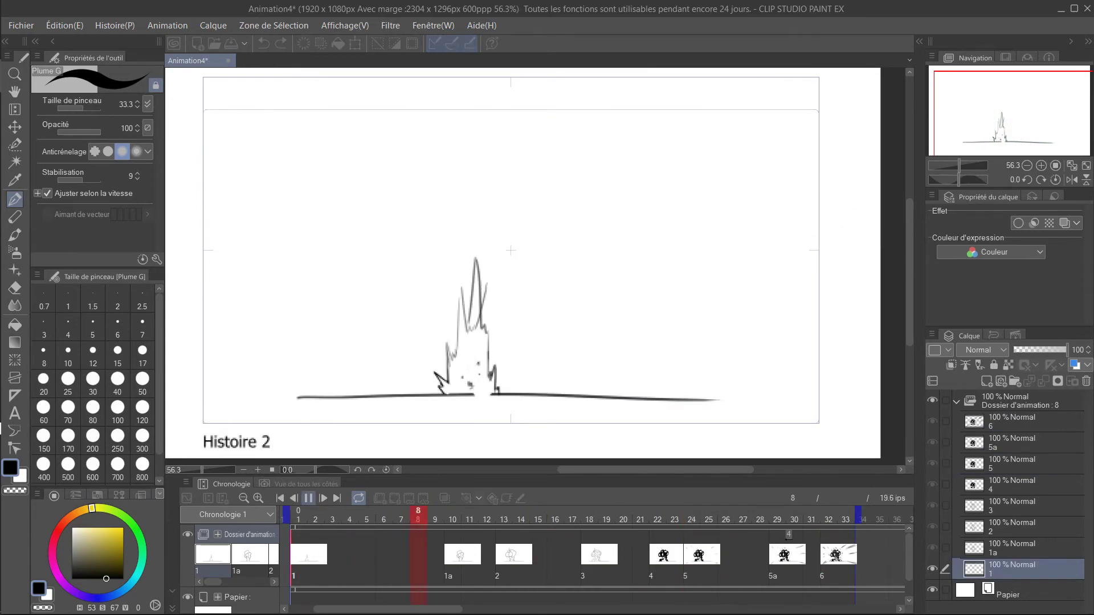
key(Return)
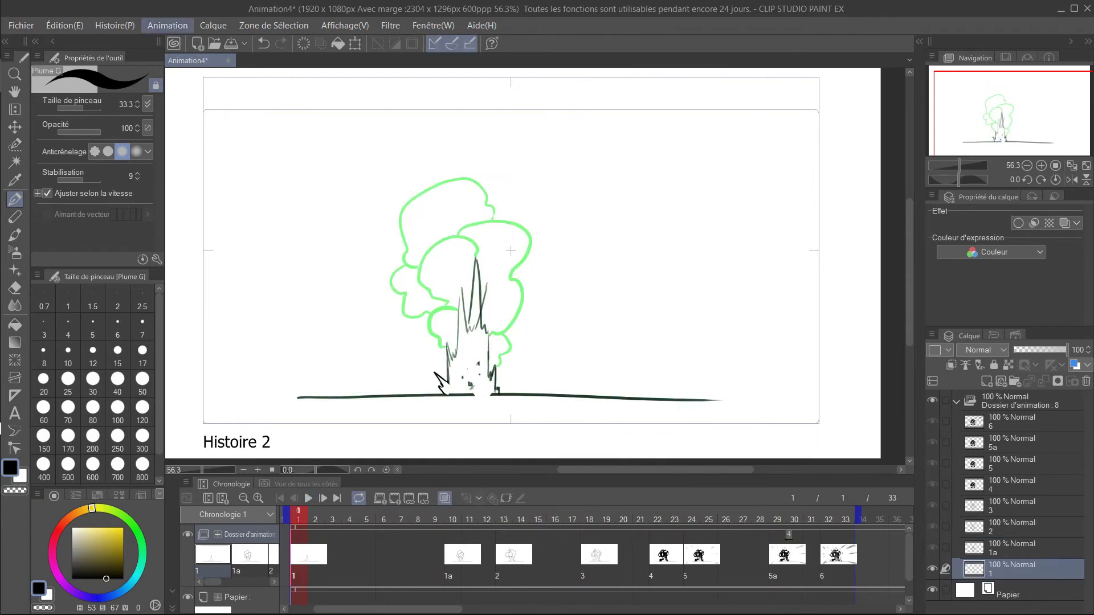
Enable 2D camera rendering, choose real-time playback in the playback settings and play the animation
click(168, 25)
click(406, 182)
click(168, 25)
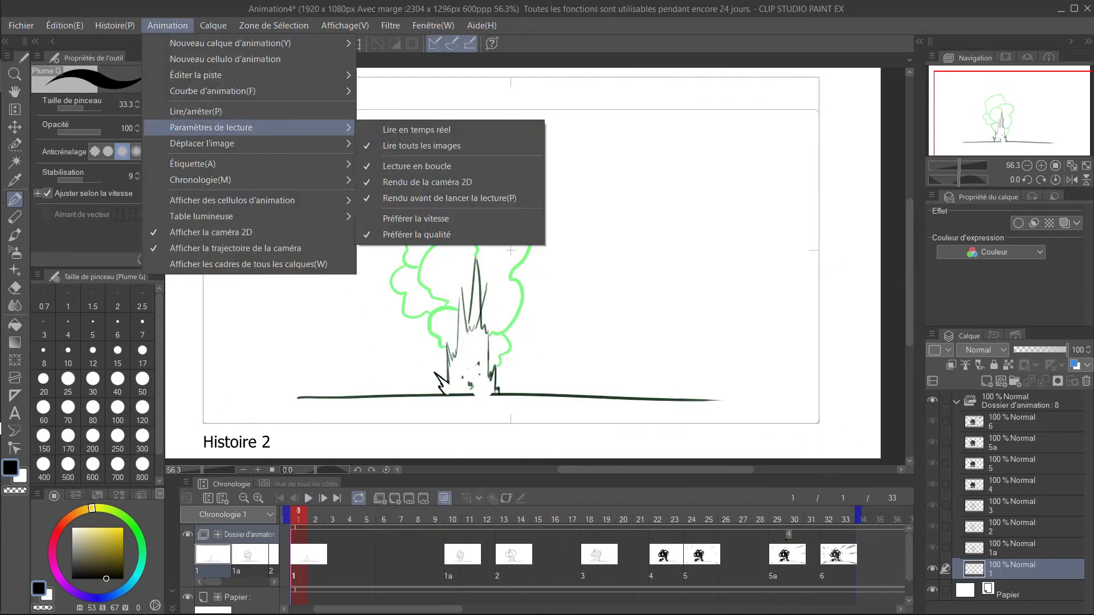
click(428, 132)
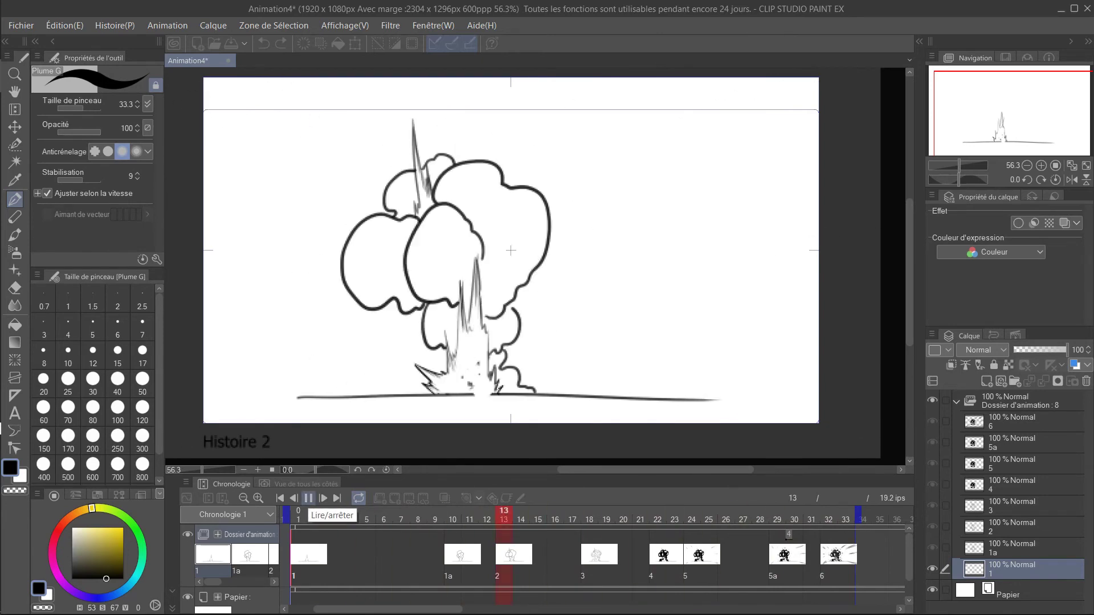
click(308, 498)
Extend the timeline's end to frame 35 and paint black smoke puffs around the cloud's top, sides and base on cel 6
click(337, 498)
mouse_move(360, 380)
mouse_down()
mouse_move(342, 394)
mouse_move(393, 351)
mouse_move(382, 357)
mouse_up()
mouse_move(372, 197)
mouse_down()
mouse_move(370, 208)
mouse_move(380, 181)
mouse_move(356, 204)
mouse_up()
mouse_move(398, 169)
mouse_down()
mouse_move(506, 149)
mouse_move(497, 174)
mouse_move(451, 143)
mouse_move(424, 157)
mouse_move(411, 131)
mouse_move(404, 166)
mouse_up()
drag(503, 166, 516, 179)
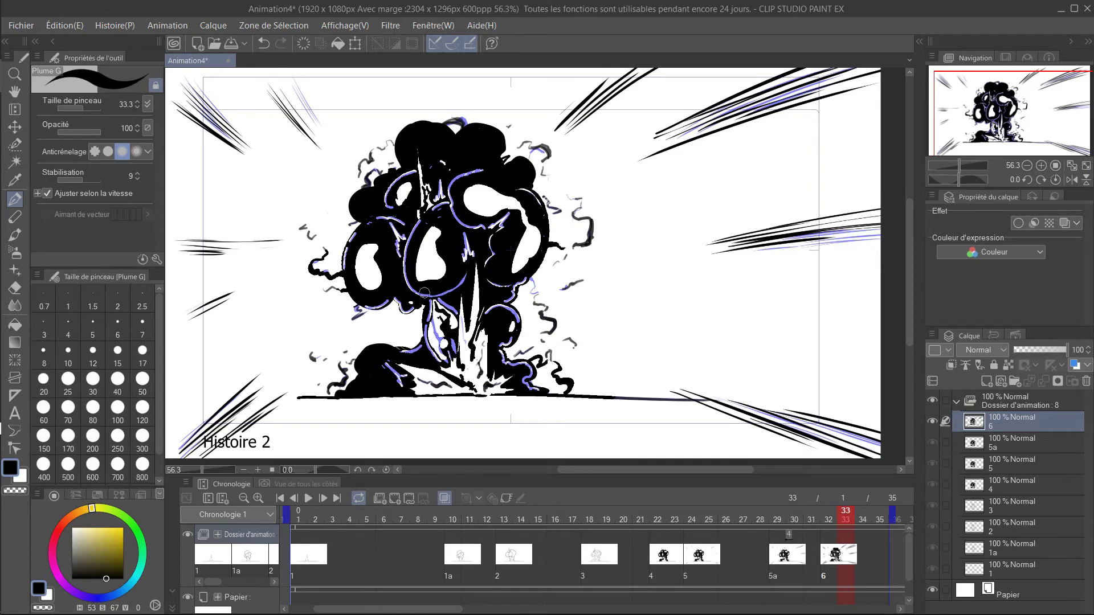
Ink over the gaps around the lower smoke balls on cel 6 in black and play the animation
drag(424, 292, 415, 229)
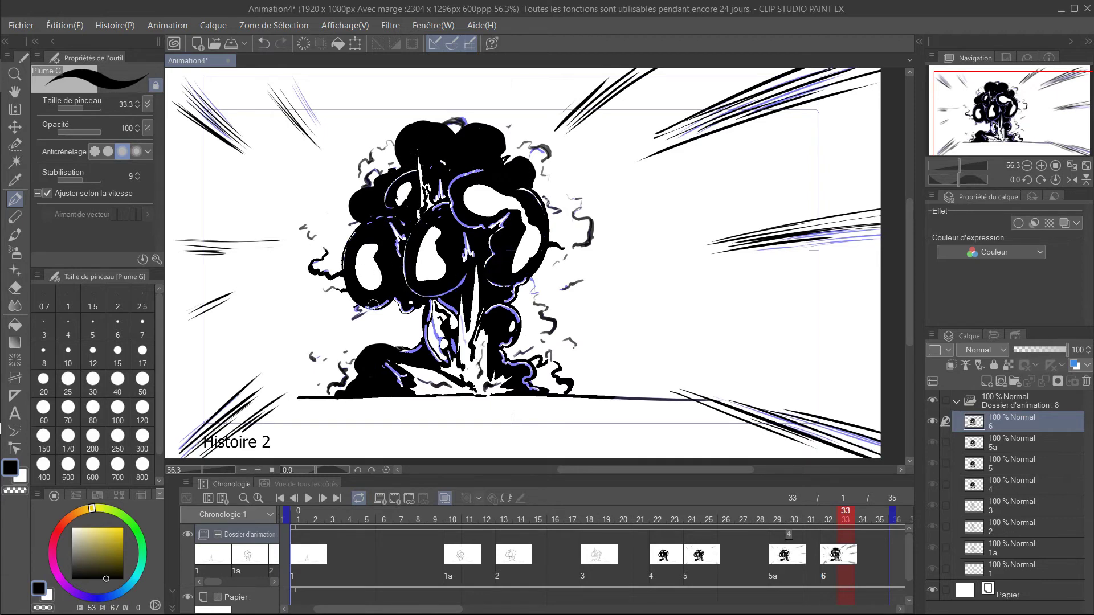
drag(417, 326, 416, 313)
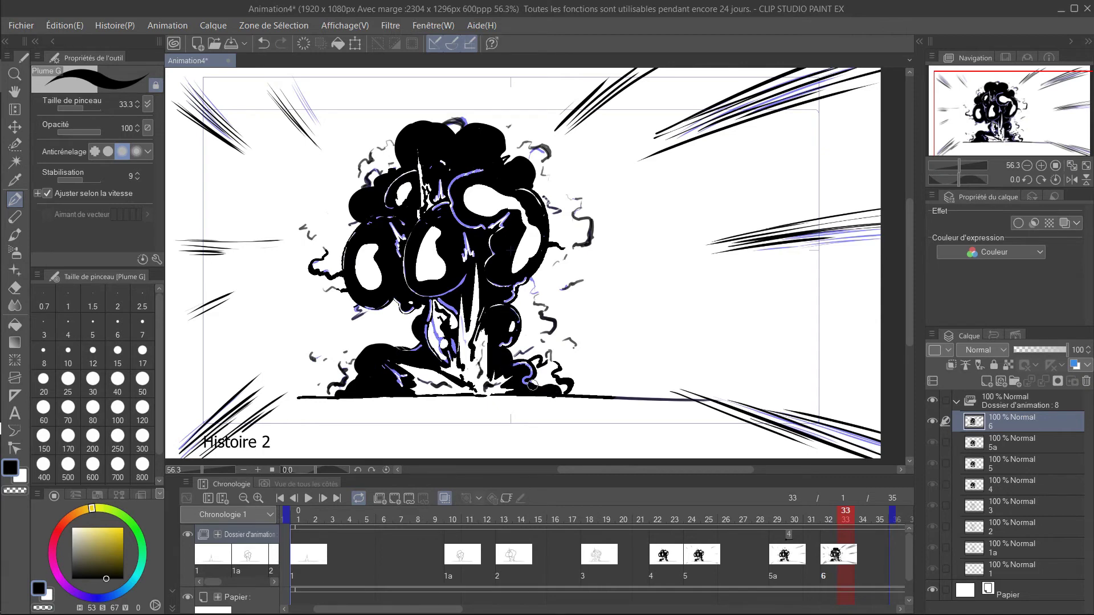
key(Return)
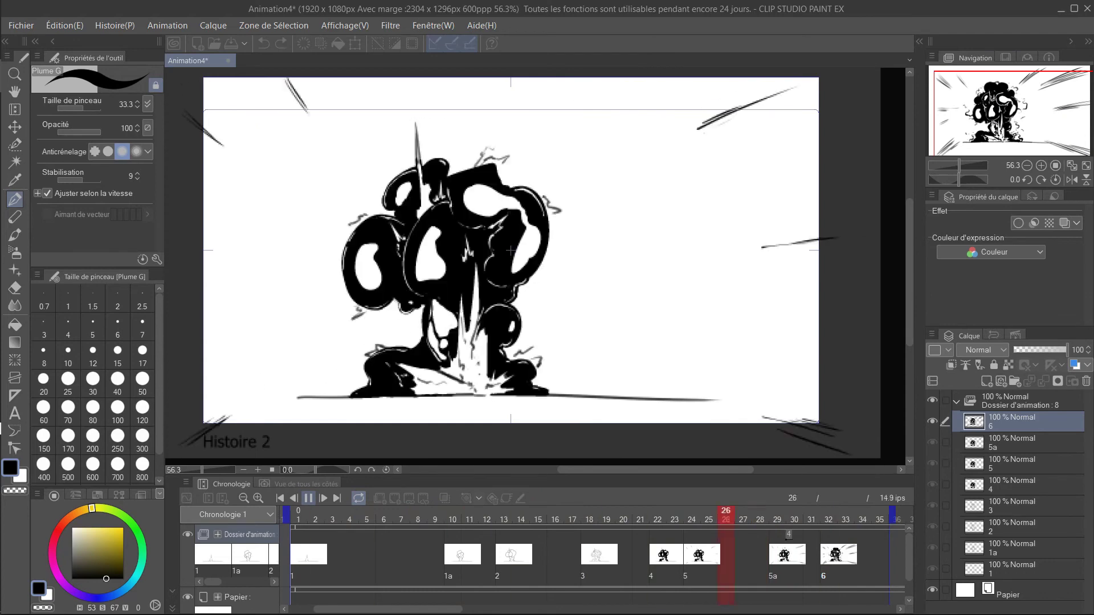
key(Return)
Draw jagged black lightning-like lines from the left and upper-left edges towards the explosion on cel 6
mouse_move(296, 314)
mouse_down()
mouse_move(171, 396)
mouse_move(331, 312)
mouse_up()
drag(348, 343, 285, 456)
drag(320, 402, 287, 458)
drag(170, 162, 283, 205)
drag(289, 76, 343, 132)
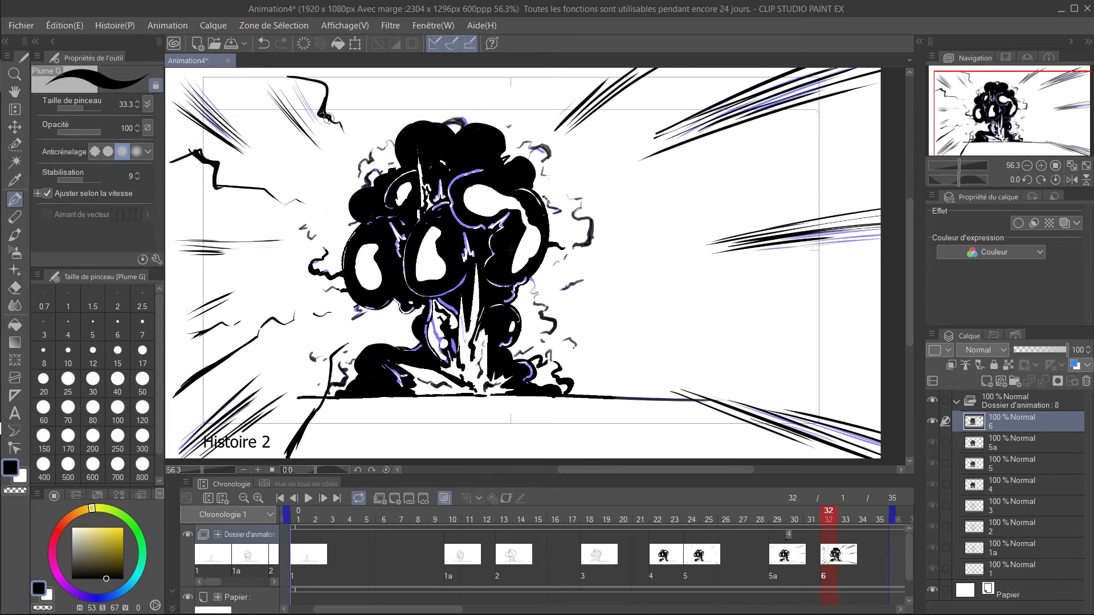
Draw jagged black lines from the upper-right, right and lower-right edges towards the explosion on cel 6
drag(614, 167, 880, 102)
key(ctrl+z)
drag(694, 68, 622, 129)
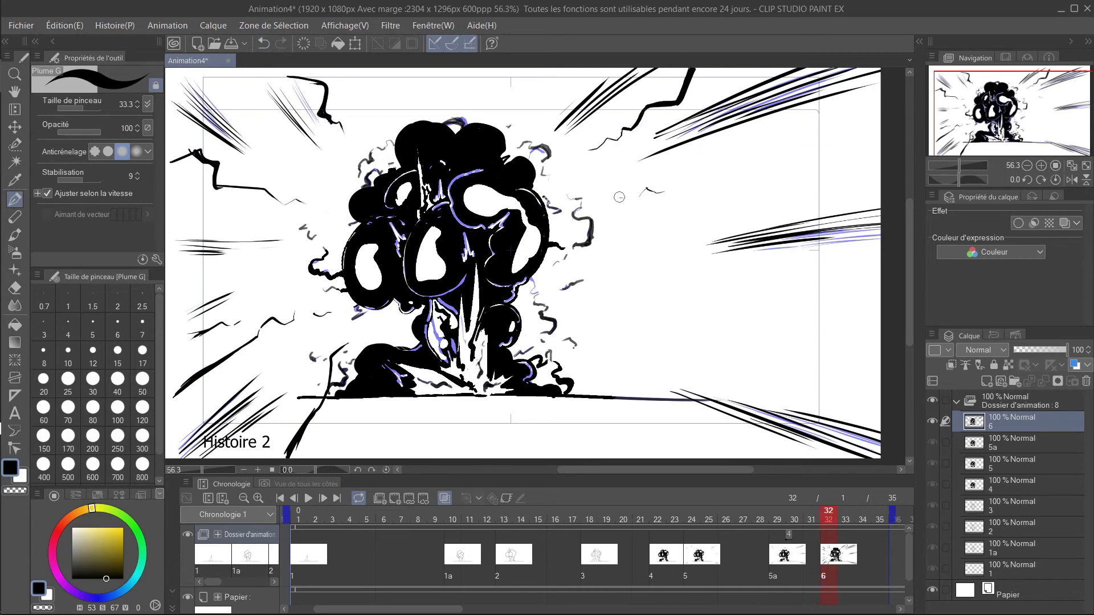
drag(762, 180, 881, 101)
drag(667, 244, 850, 298)
drag(667, 286, 880, 335)
drag(735, 279, 837, 313)
key(ctrl+z)
drag(761, 288, 880, 316)
mouse_move(713, 188)
mouse_down()
mouse_move(792, 165)
mouse_move(849, 109)
mouse_up()
drag(640, 380, 725, 423)
Draw thinner matching jagged black lines around the explosion on cel 5a, following the onion skin of cel 6
key(ctrl+Left)
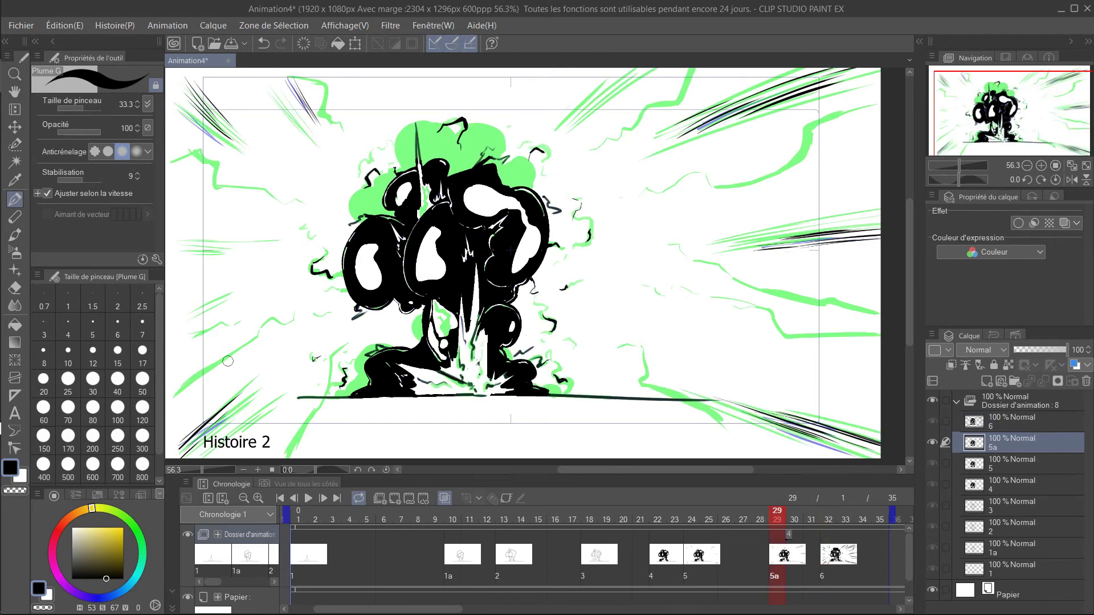
drag(173, 148, 255, 192)
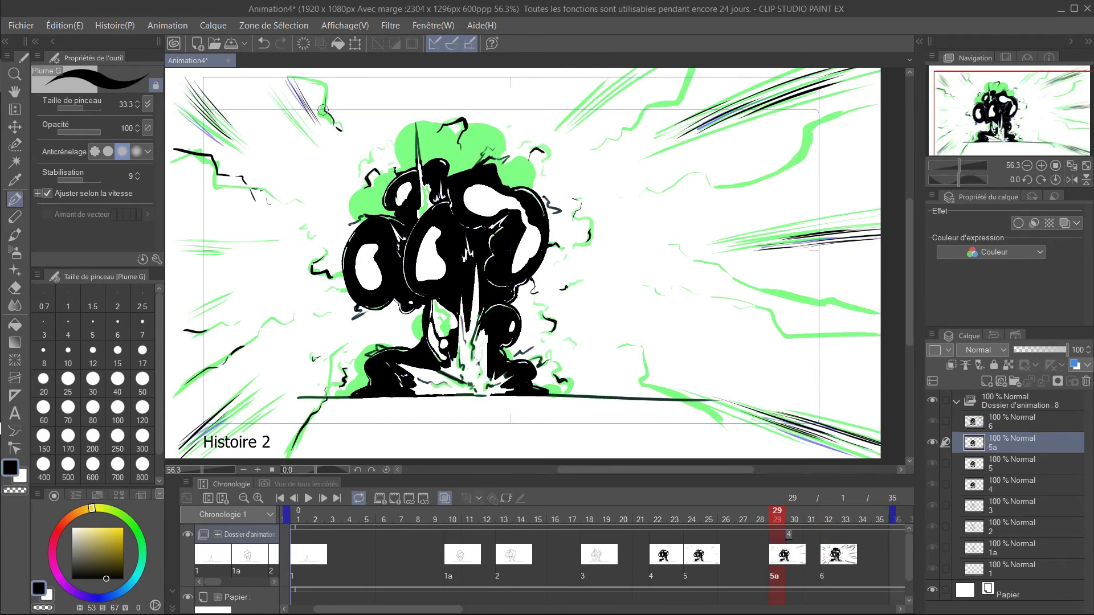
drag(698, 76, 608, 135)
drag(858, 106, 740, 171)
drag(730, 274, 858, 302)
mouse_move(768, 319)
mouse_down()
mouse_move(781, 337)
mouse_move(830, 308)
mouse_up()
drag(755, 316, 764, 317)
mouse_move(655, 368)
mouse_down()
mouse_move(700, 418)
mouse_move(738, 439)
mouse_up()
mouse_move(776, 370)
mouse_down()
mouse_move(844, 412)
mouse_move(787, 382)
mouse_up()
Play the animation and select real-time playback in the playback settings
key(ctrl+Right)
click(307, 498)
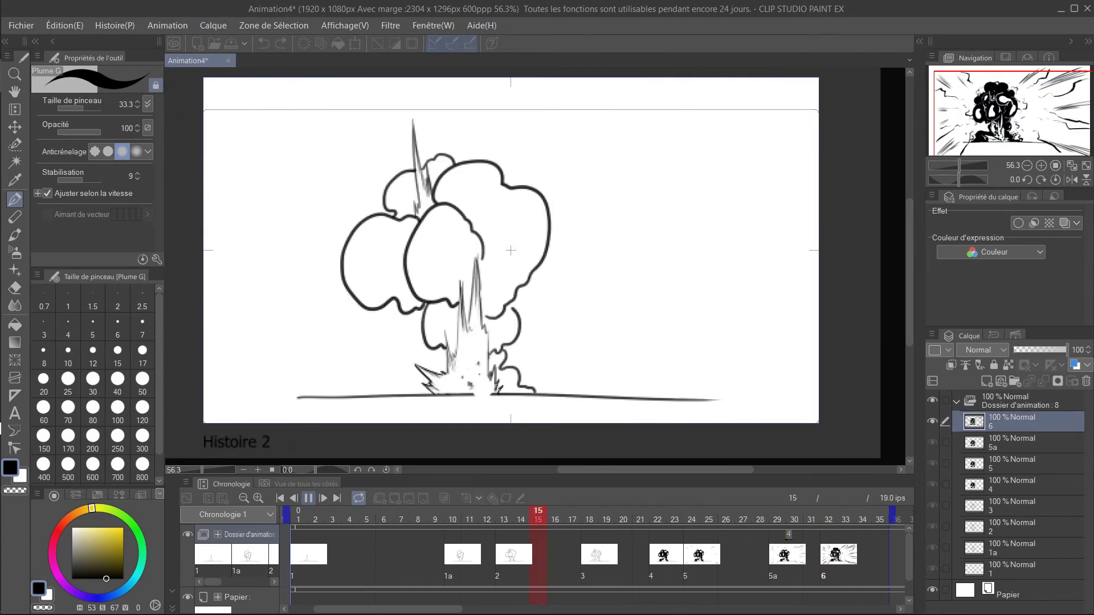
click(167, 25)
mouse_move(228, 129)
click(393, 130)
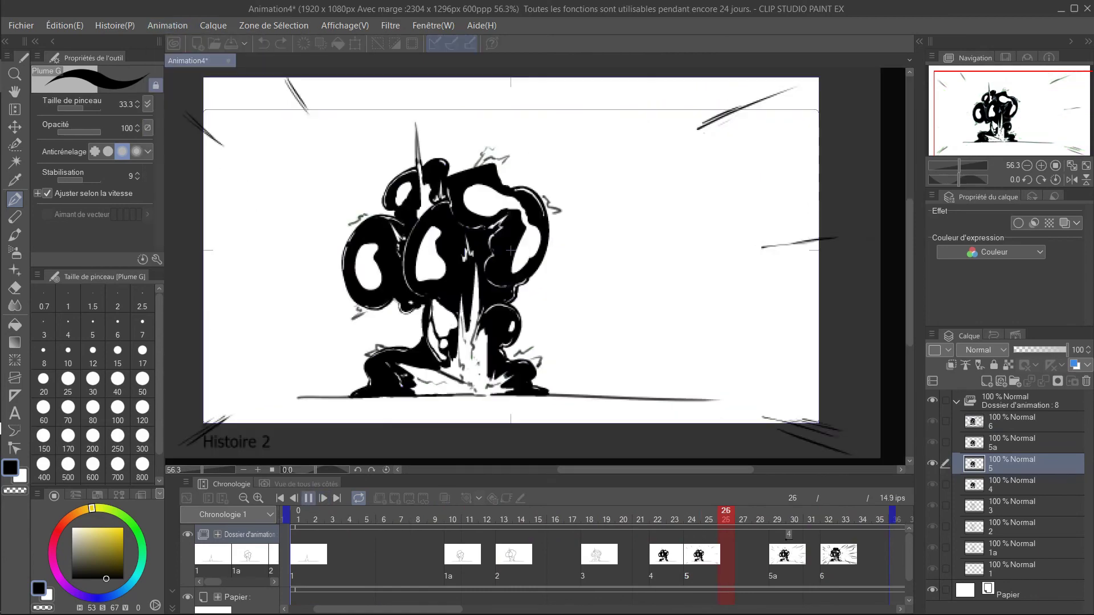
key(Return)
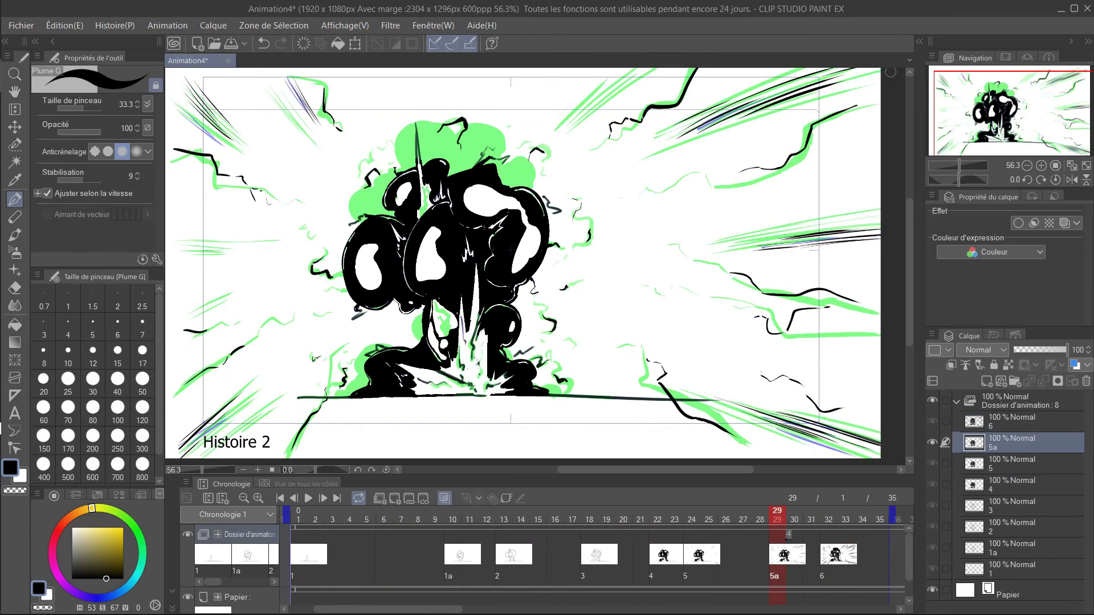
Go to cel 5 and extend its black speed lines at the corners and edges
key(ctrl+Left)
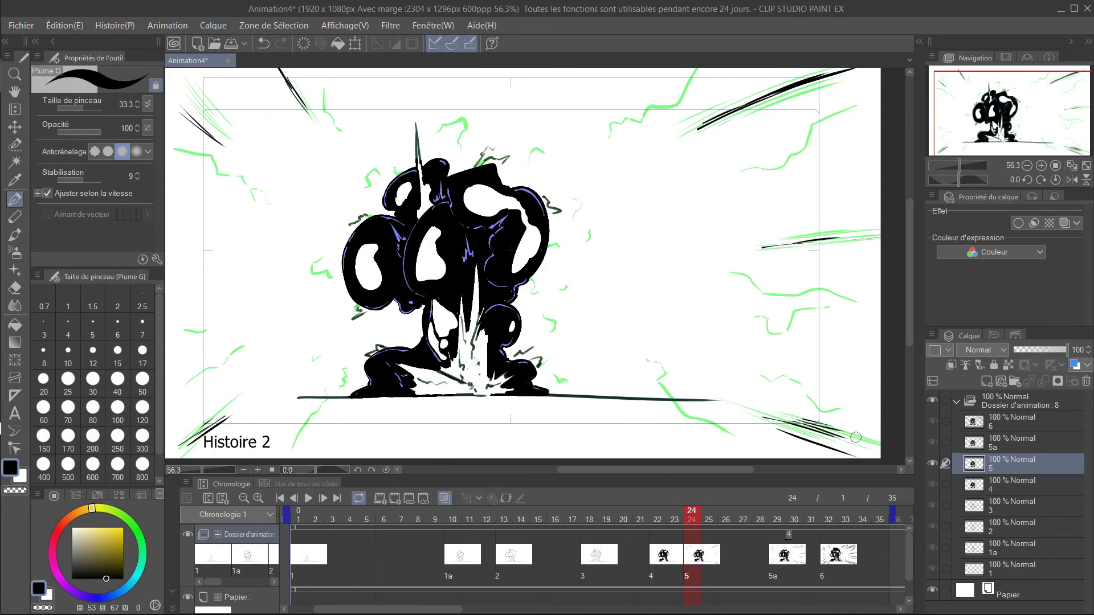